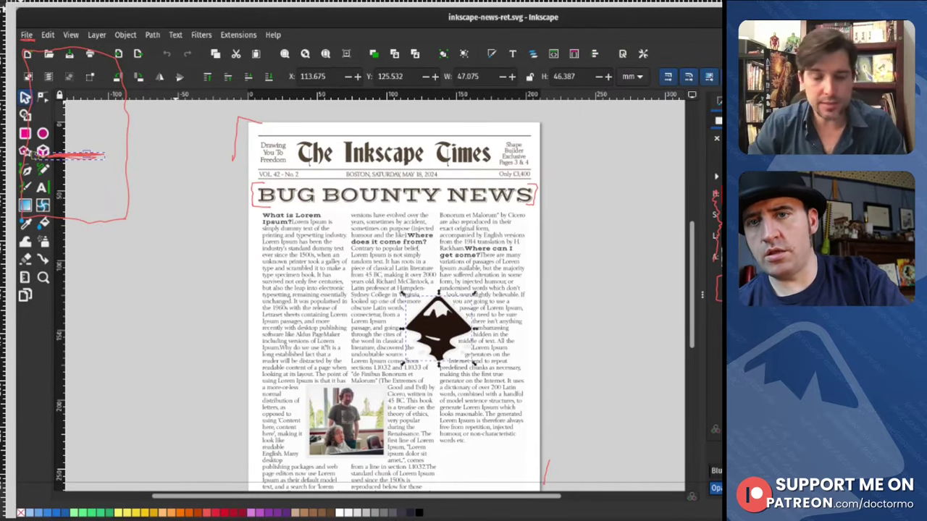
- Open Document Properties with Ctrl+Shift+D to show the document's colour profile settings
key("ctrl+shift+d")
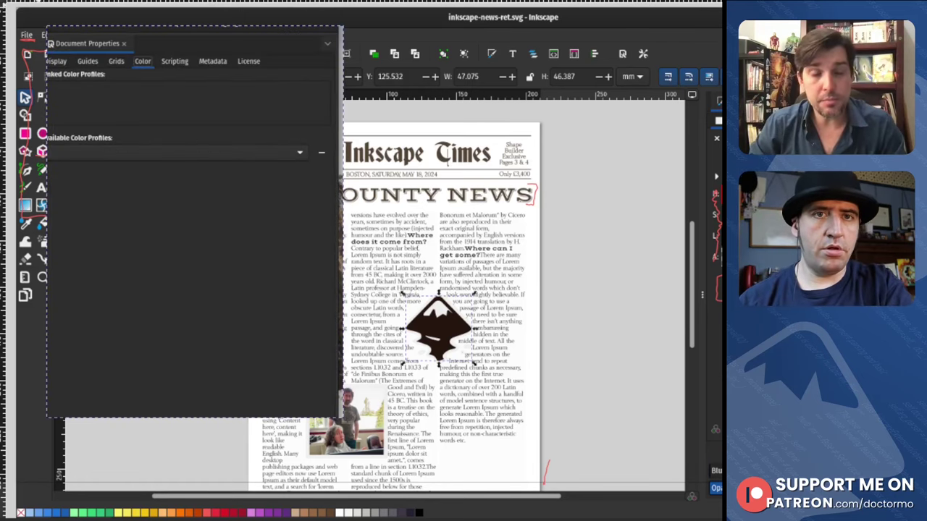
- Move the floating Document Properties window down and to the right over the canvas
left_click_drag(87, 44, 123, 80)
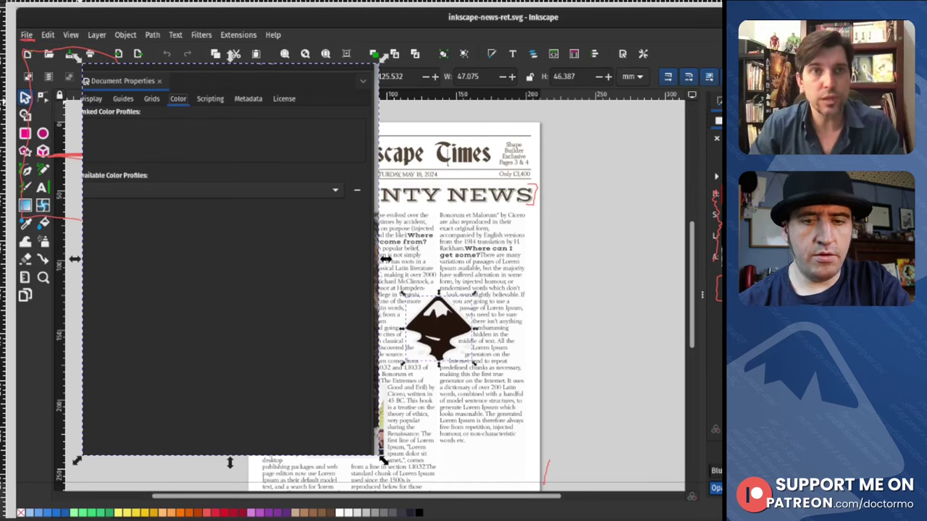
left_click_drag(123, 81, 123, 81)
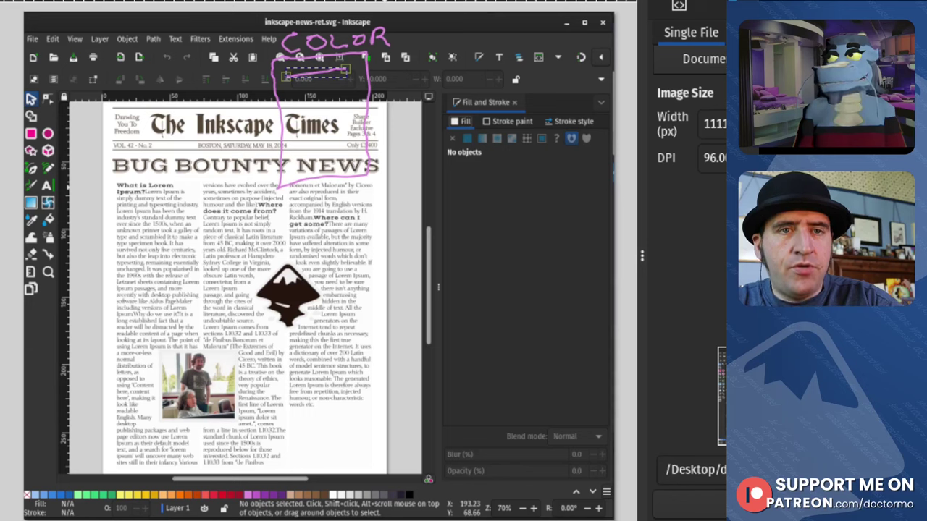
- Finish the pink box around the toolbar field and extend the note to read COLOR profiles
mouse_move(346, 70)
left_mouse_down()
mouse_move(389, 93)
mouse_move(397, 75)
mouse_move(407, 84)
mouse_move(437, 62)
mouse_move(459, 87)
mouse_move(477, 72)
mouse_move(480, 85)
left_mouse_up()
mouse_move(490, 43)
left_mouse_down()
mouse_move(488, 70)
mouse_move(518, 75)
left_mouse_up()
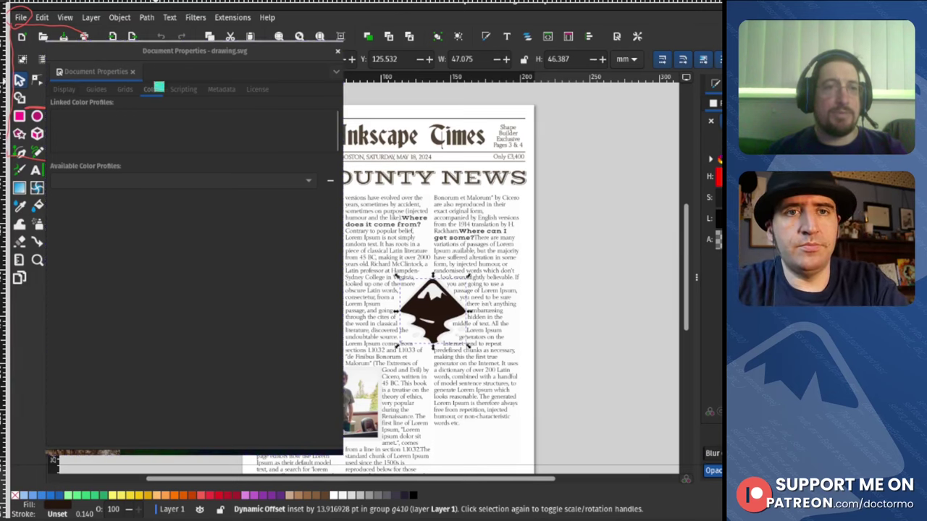
- Circle the Color section of Document Properties in red
mouse_move(162, 82)
left_mouse_down()
mouse_move(147, 101)
mouse_move(164, 84)
left_mouse_up()
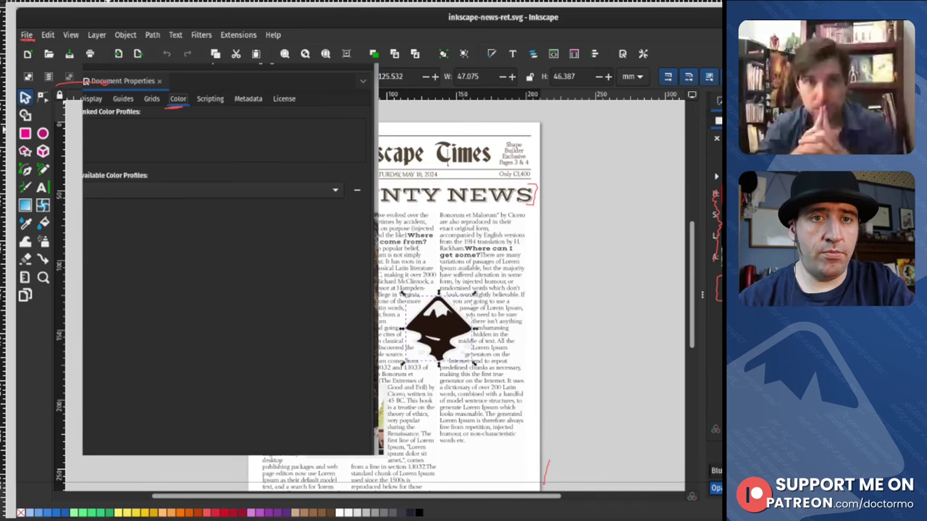
- Outline the Linked Color Profiles field and Available Color Profiles dropdown in red
mouse_move(108, 137)
left_mouse_down()
mouse_move(282, 136)
mouse_move(115, 151)
mouse_move(281, 155)
mouse_move(282, 135)
left_mouse_up()
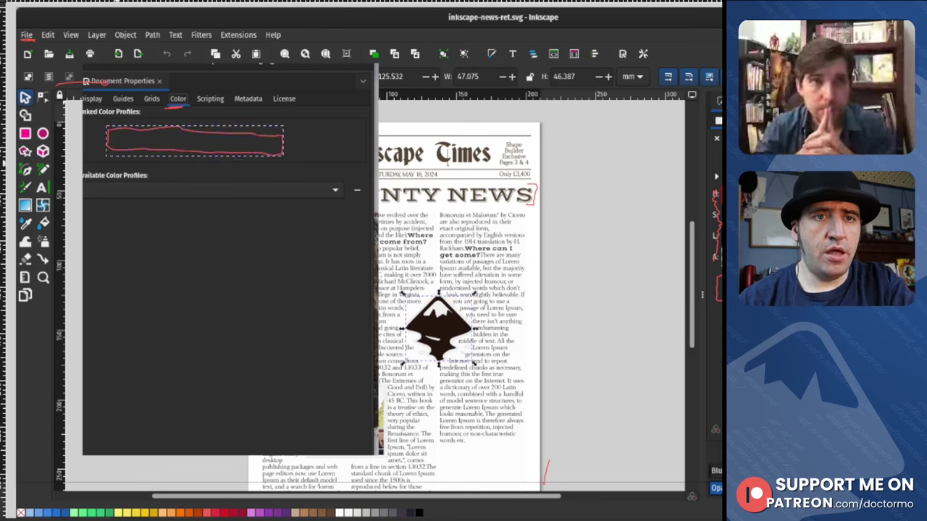
mouse_move(109, 160)
left_mouse_down()
mouse_move(266, 167)
mouse_move(272, 177)
mouse_move(265, 189)
mouse_move(136, 187)
mouse_move(84, 162)
mouse_move(166, 176)
left_mouse_up()
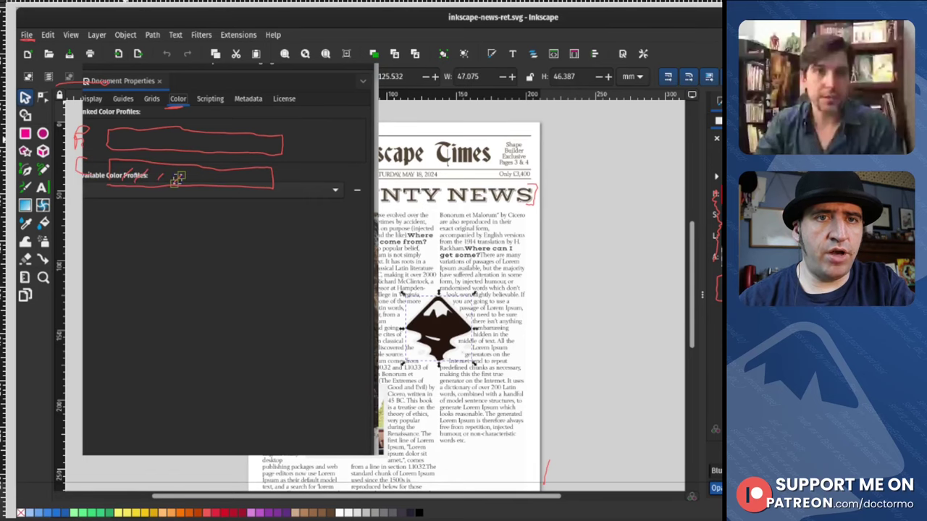
mouse_move(135, 133)
left_mouse_down()
mouse_move(119, 148)
mouse_move(142, 145)
left_mouse_up()
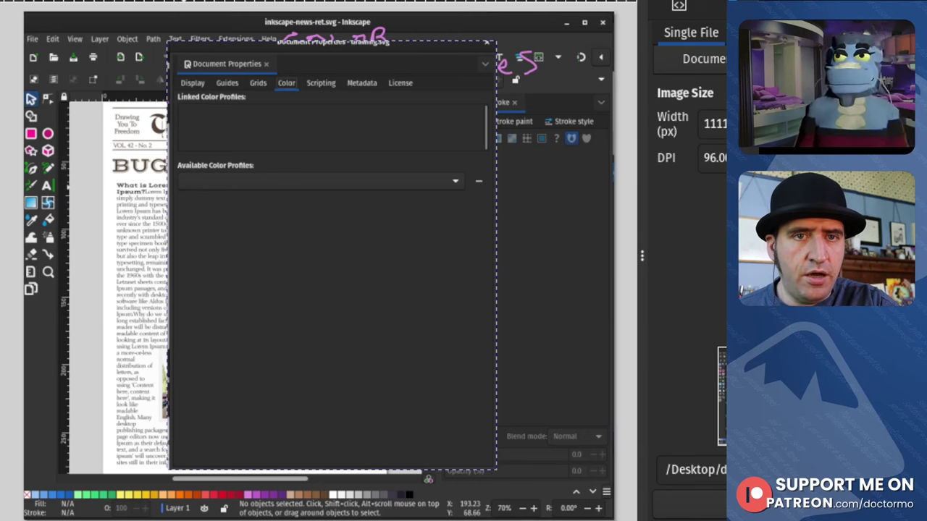
- Handwrite SCREEN followed by a dash in pink
left_click_drag(199, 214, 185, 239)
mouse_move(230, 219)
left_mouse_down()
mouse_move(228, 241)
mouse_move(246, 230)
mouse_move(258, 240)
mouse_move(277, 227)
mouse_move(319, 239)
left_mouse_up()
mouse_move(299, 228)
left_mouse_down()
mouse_move(317, 215)
mouse_move(328, 236)
mouse_move(349, 233)
mouse_move(352, 210)
left_mouse_up()
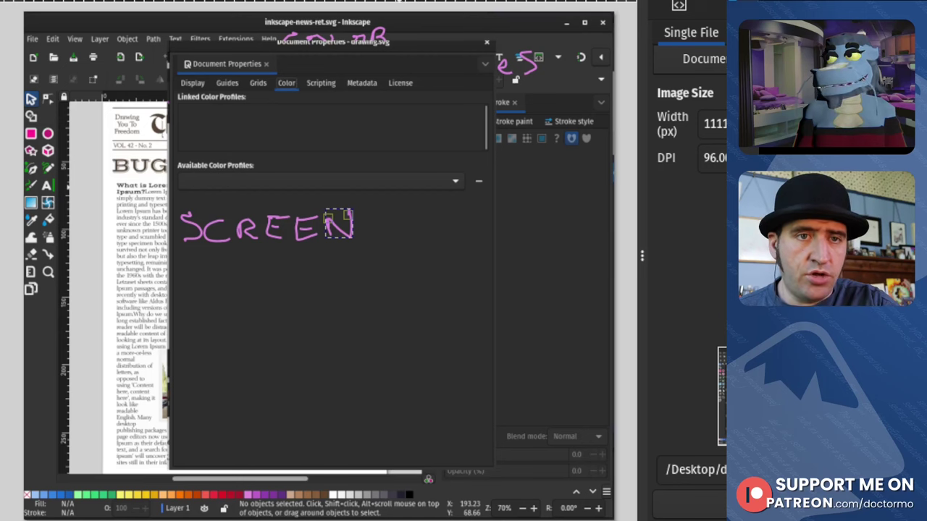
left_click_drag(361, 229, 427, 225)
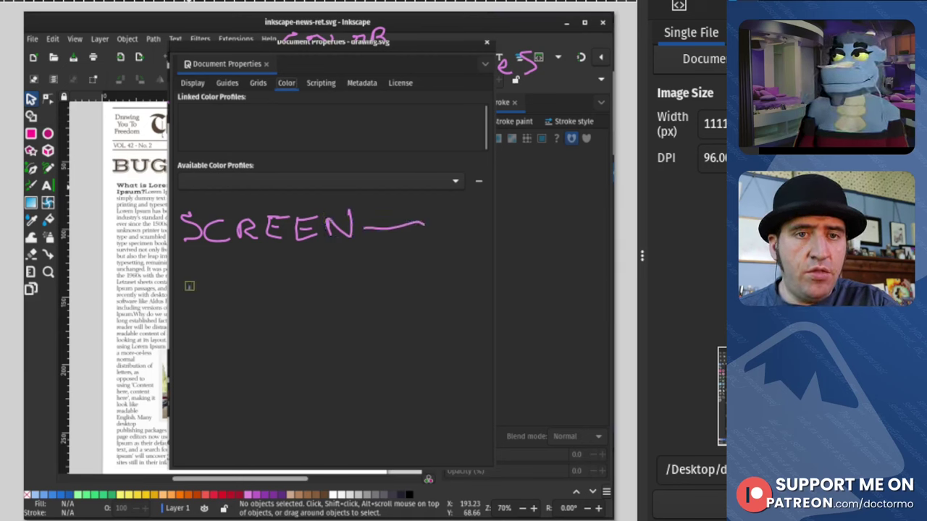
- Write PRINT CMYK below SCREEN and sketch a large box underneath
mouse_move(186, 285)
left_mouse_down()
mouse_move(189, 316)
mouse_move(190, 286)
mouse_move(204, 286)
mouse_move(188, 301)
mouse_move(244, 304)
mouse_move(274, 286)
left_mouse_up()
left_click_drag(286, 284, 290, 300)
left_click_drag(276, 284, 296, 278)
mouse_move(354, 282)
left_mouse_down()
mouse_move(353, 305)
mouse_move(371, 284)
mouse_move(388, 303)
left_mouse_up()
left_click_drag(391, 284, 410, 302)
left_click_drag(418, 284, 419, 307)
mouse_move(434, 284)
left_mouse_down()
mouse_move(434, 307)
mouse_move(418, 289)
left_mouse_up()
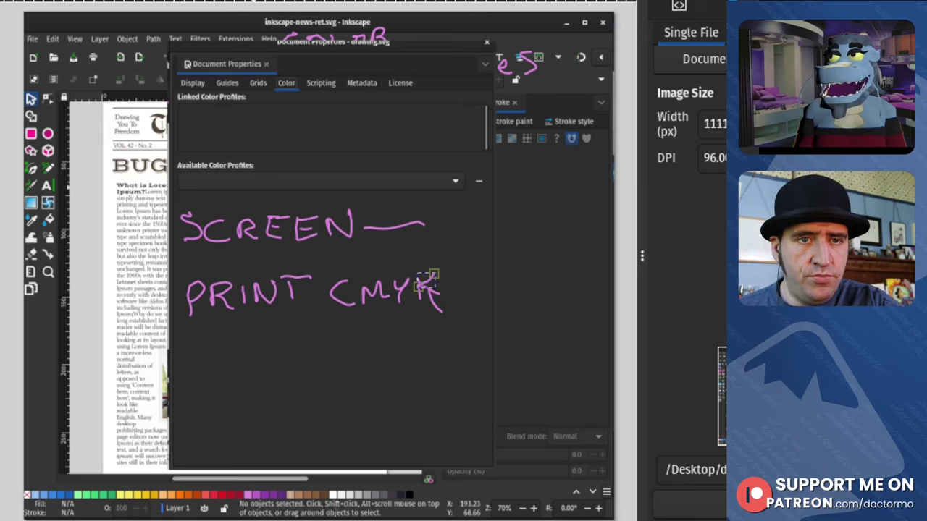
mouse_move(189, 332)
left_mouse_down()
mouse_move(396, 322)
mouse_move(423, 417)
mouse_move(195, 329)
left_mouse_up()
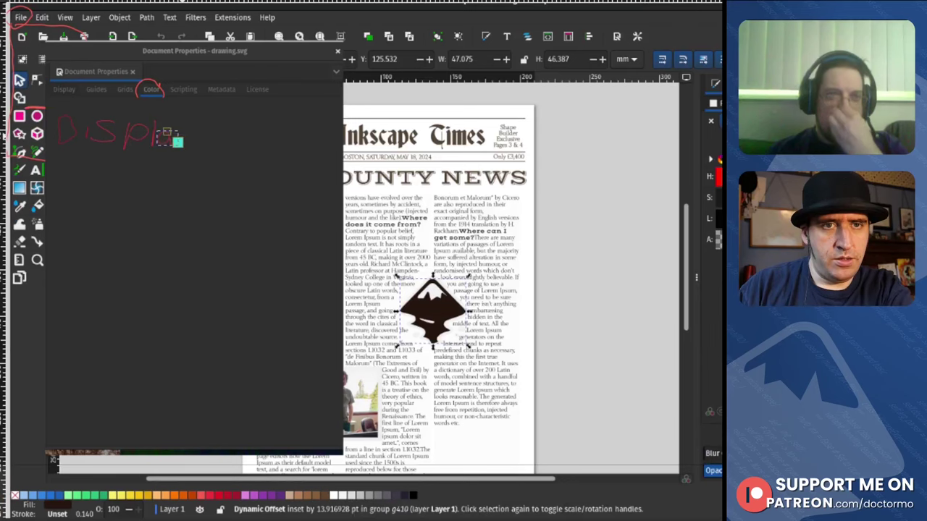
mouse_move(168, 138)
left_mouse_down()
mouse_move(187, 139)
mouse_move(169, 167)
left_mouse_up()
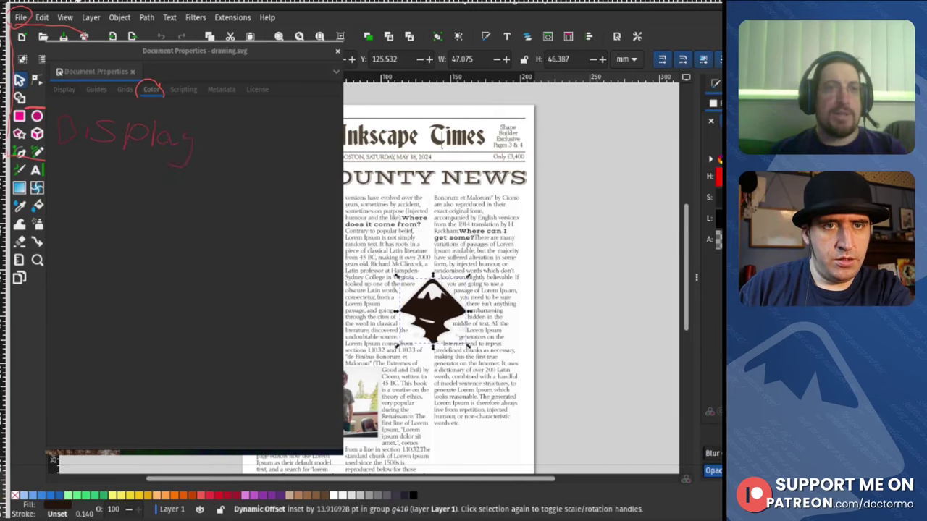
- Underline Display, write OS in the dropdown box, and label PRINT PROF below
mouse_move(78, 156)
left_mouse_down()
mouse_move(236, 156)
mouse_move(232, 184)
mouse_move(129, 184)
mouse_move(77, 174)
mouse_move(75, 156)
left_mouse_up()
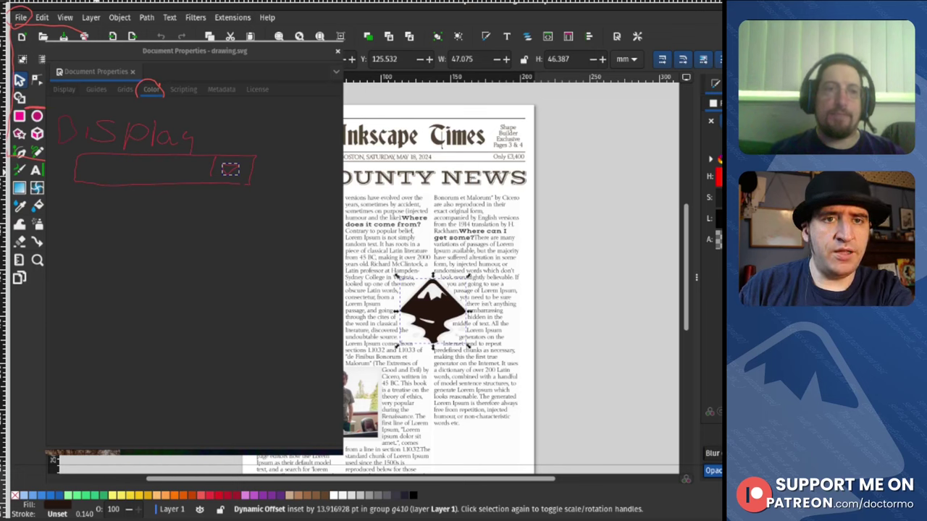
mouse_move(101, 160)
left_mouse_down()
mouse_move(90, 177)
mouse_move(103, 160)
mouse_move(110, 178)
mouse_move(123, 173)
left_mouse_up()
mouse_move(63, 221)
left_mouse_down()
mouse_move(88, 231)
mouse_move(105, 220)
mouse_move(250, 230)
left_mouse_up()
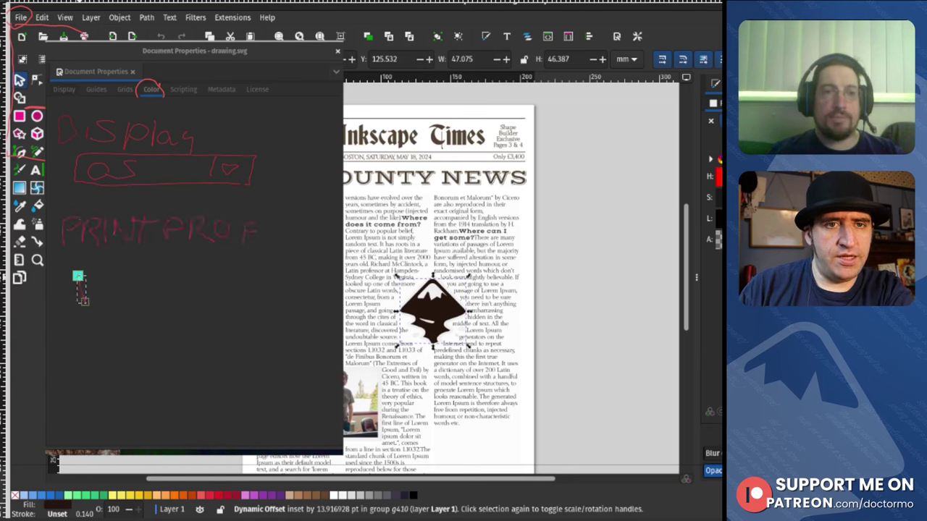
mouse_move(78, 275)
left_mouse_down()
mouse_move(229, 275)
mouse_move(172, 301)
mouse_move(78, 276)
left_mouse_up()
- Sketch a divided box holding CMY under PRINT PROF, plus a pink box below
left_click_drag(197, 277, 198, 297)
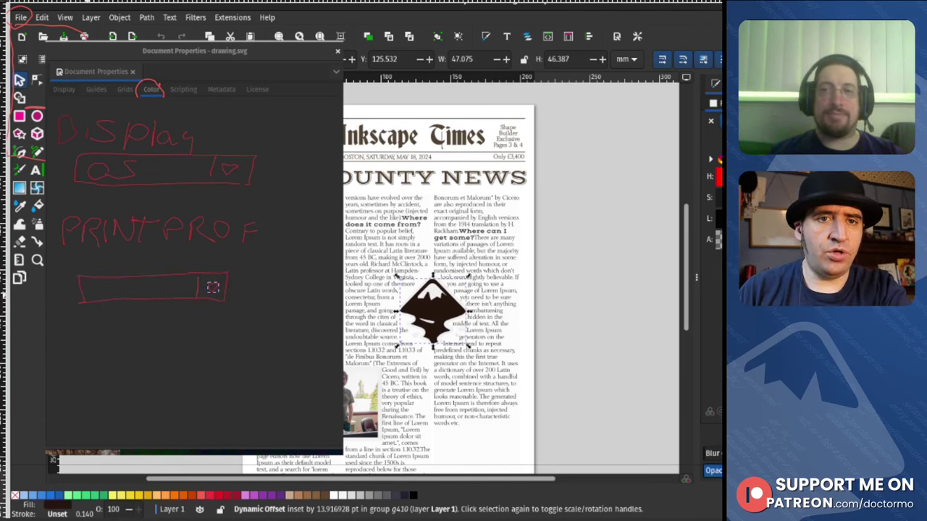
mouse_move(83, 301)
left_mouse_down()
mouse_move(83, 410)
mouse_move(253, 410)
mouse_move(255, 302)
mouse_move(227, 300)
left_mouse_up()
mouse_move(121, 320)
left_mouse_down()
mouse_move(108, 341)
mouse_move(148, 319)
mouse_move(155, 340)
left_mouse_up()
mouse_move(278, 463)
left_mouse_down()
mouse_move(209, 456)
mouse_move(386, 456)
left_mouse_up()
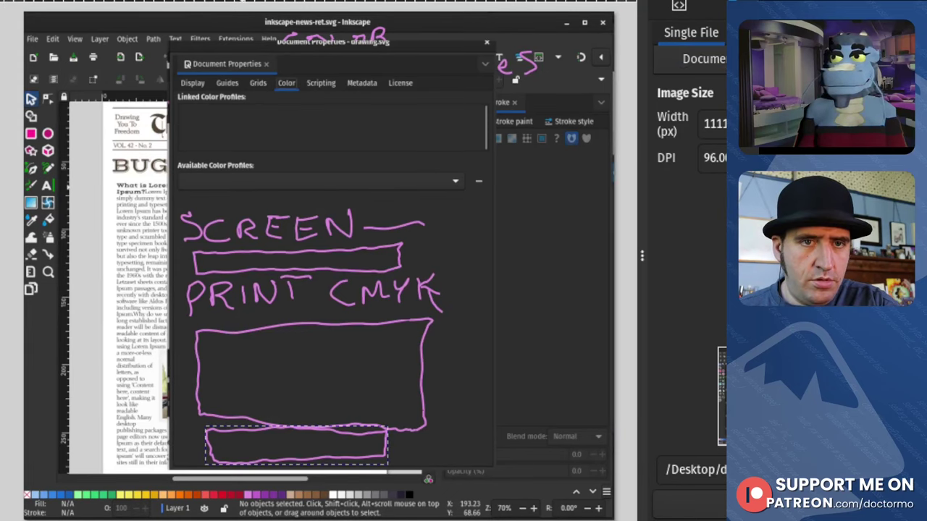
- Add a plus button, an arrow into the list, and the bottom box label in pink
mouse_move(226, 437)
left_mouse_down()
mouse_move(225, 456)
mouse_move(237, 443)
mouse_move(232, 449)
mouse_move(263, 453)
mouse_move(262, 431)
left_mouse_up()
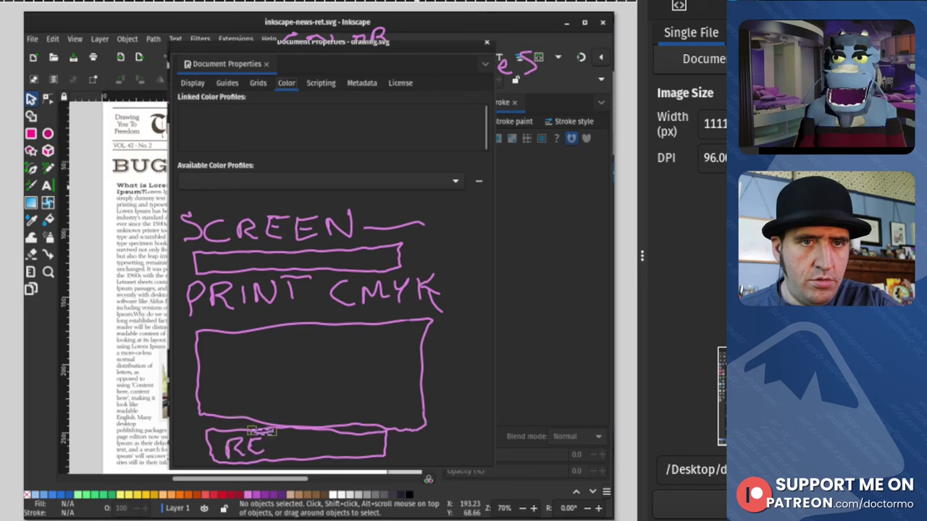
mouse_move(379, 335)
left_mouse_down()
mouse_move(379, 355)
mouse_move(412, 335)
mouse_move(380, 339)
mouse_move(391, 355)
mouse_move(410, 344)
left_mouse_up()
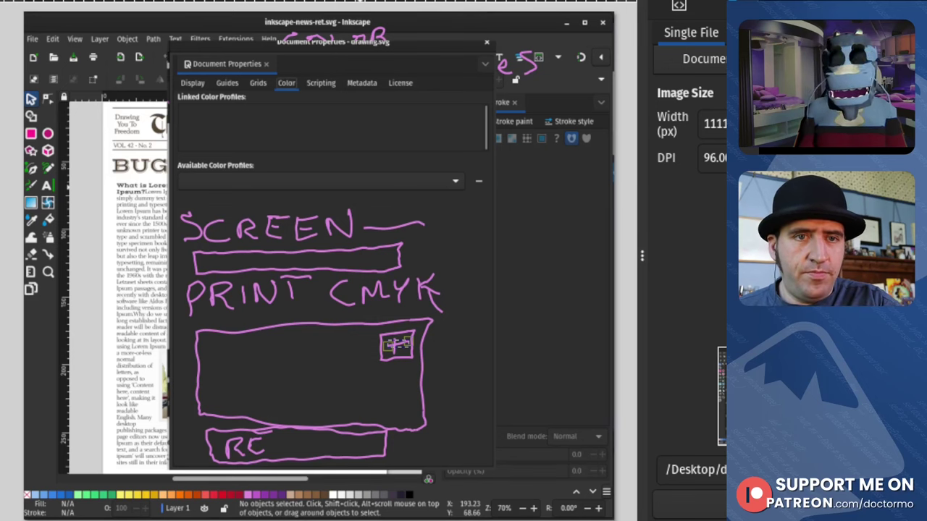
mouse_move(362, 357)
left_mouse_down()
mouse_move(275, 352)
mouse_move(278, 367)
mouse_move(294, 349)
left_mouse_up()
mouse_move(272, 453)
left_mouse_down()
mouse_move(292, 433)
mouse_move(297, 453)
left_mouse_up()
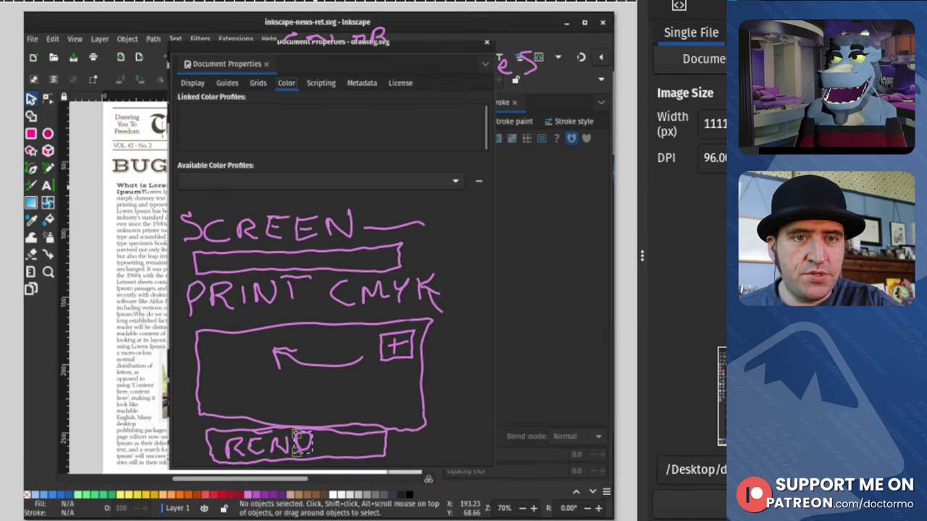
left_click_drag(319, 433, 329, 454)
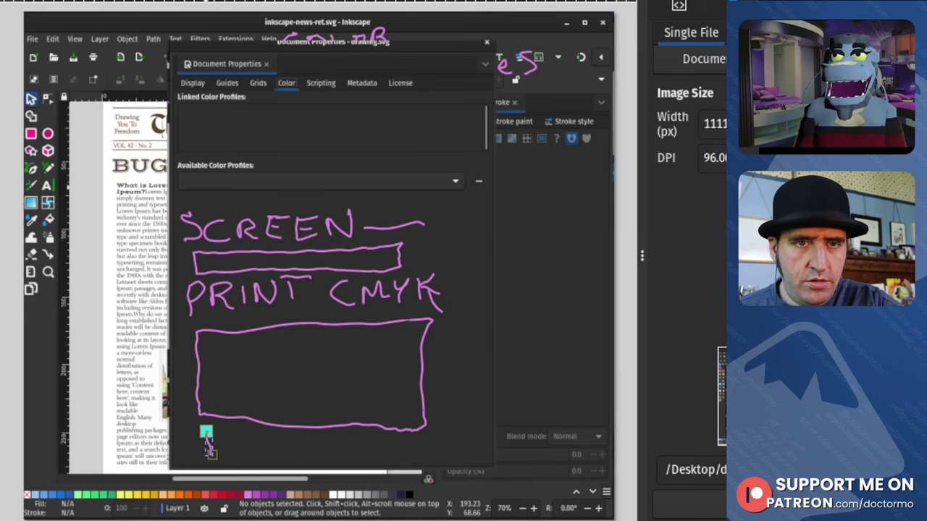
mouse_move(207, 431)
left_mouse_down()
mouse_move(386, 431)
mouse_move(385, 453)
mouse_move(298, 459)
left_mouse_up()
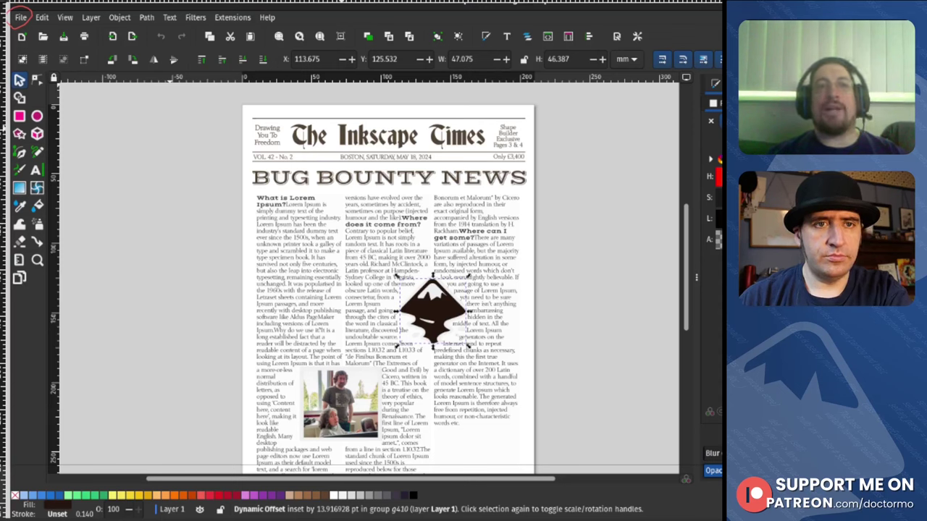
- Circle the tools again with a red freehand loop
mouse_move(52, 10)
left_mouse_down()
mouse_move(32, 23)
mouse_move(50, 8)
mouse_move(100, 26)
mouse_move(34, 26)
left_mouse_up()
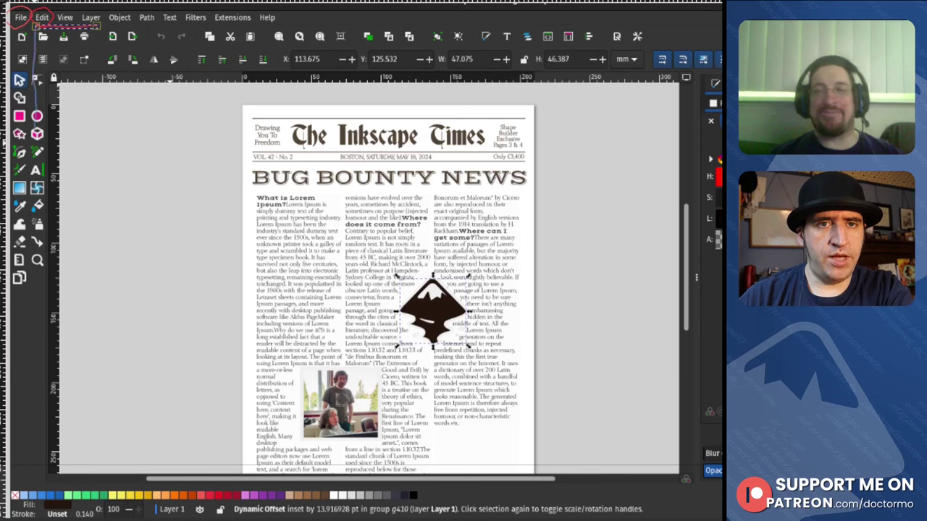
mouse_move(34, 28)
left_mouse_down()
mouse_move(40, 199)
mouse_move(141, 160)
mouse_move(134, 41)
mouse_move(94, 27)
left_mouse_up()
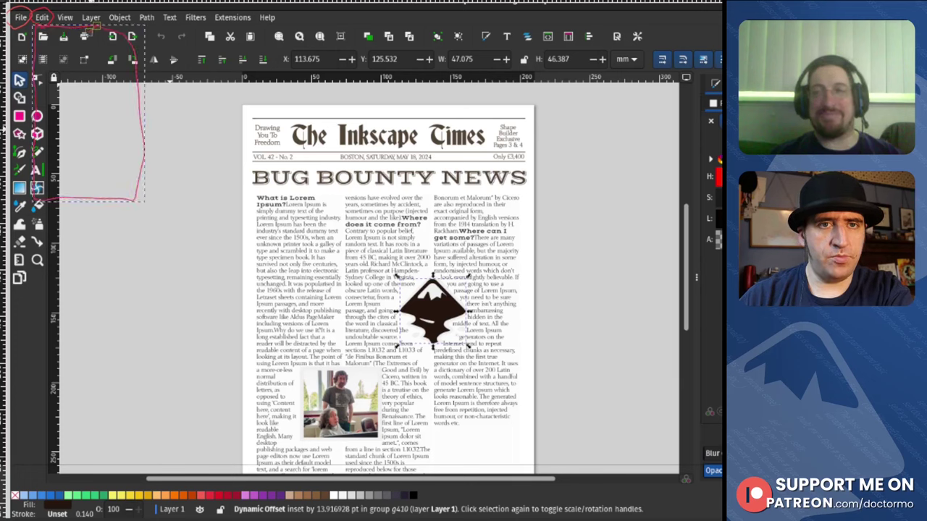
mouse_move(63, 96)
left_mouse_down()
mouse_move(114, 98)
mouse_move(53, 100)
left_mouse_up()
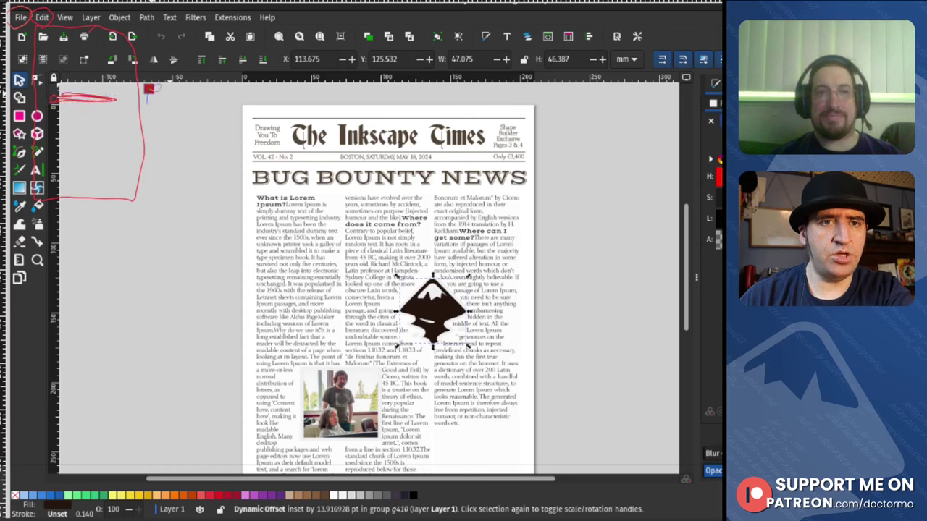
- Write REPLACE COL in red and sketch the COLORS dialog mockup over the page
mouse_move(147, 90)
left_mouse_down()
mouse_move(191, 97)
mouse_move(211, 89)
mouse_move(236, 105)
left_mouse_up()
left_click_drag(223, 98, 233, 97)
left_click_drag(252, 88, 243, 102)
mouse_move(278, 86)
left_mouse_down()
mouse_move(278, 103)
mouse_move(323, 104)
left_mouse_up()
left_click_drag(334, 89, 333, 90)
left_click_drag(351, 84, 367, 100)
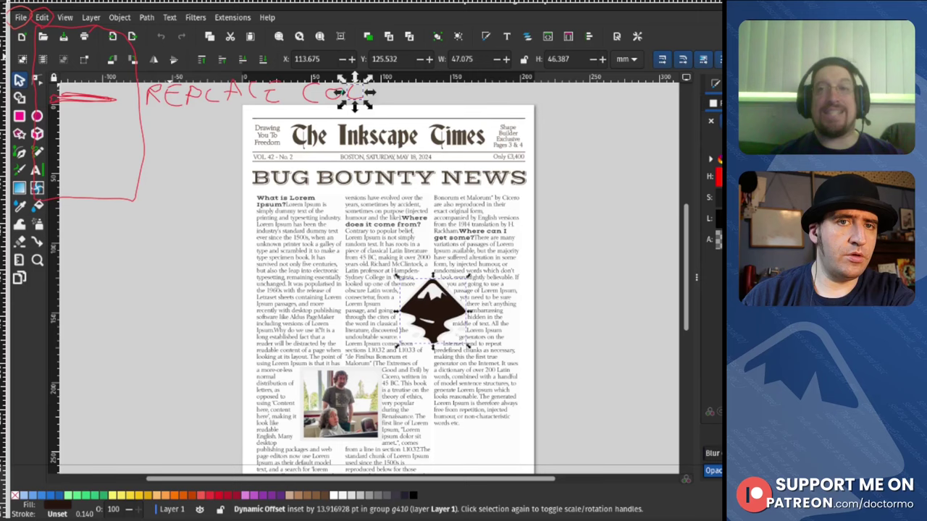
mouse_move(145, 138)
left_mouse_down()
mouse_move(238, 239)
mouse_move(427, 369)
left_mouse_up()
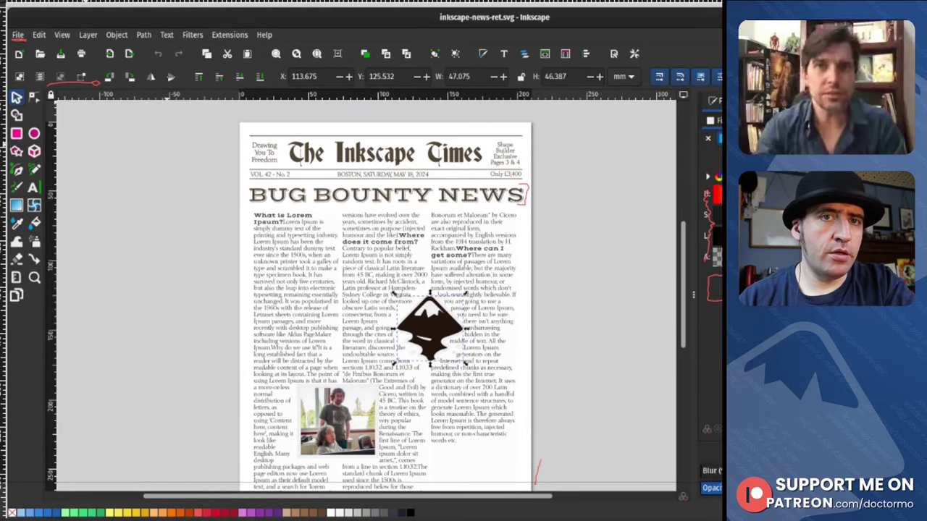
mouse_move(252, 184)
left_mouse_down()
mouse_move(241, 197)
mouse_move(254, 209)
left_mouse_up()
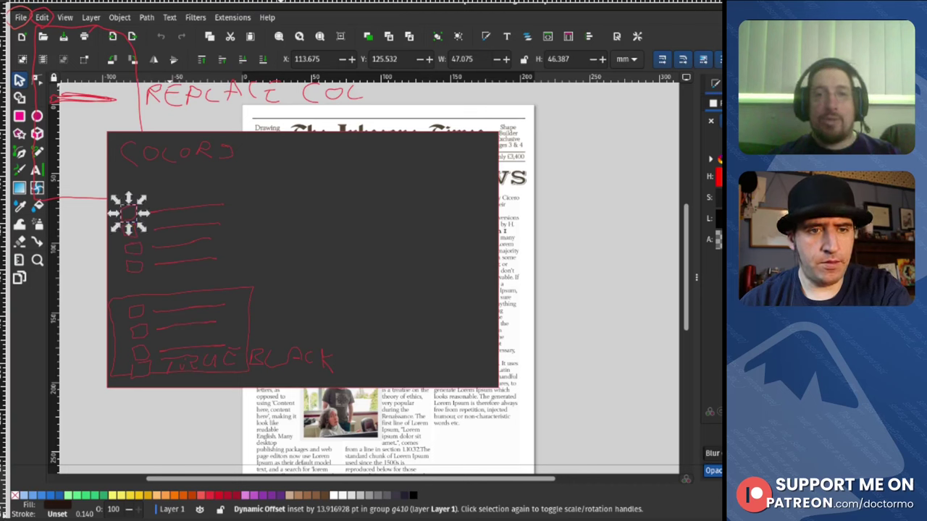
- Fill the first checkbox and the TRUE BLACK checkbox solid black, then deselect
left_click(128, 212)
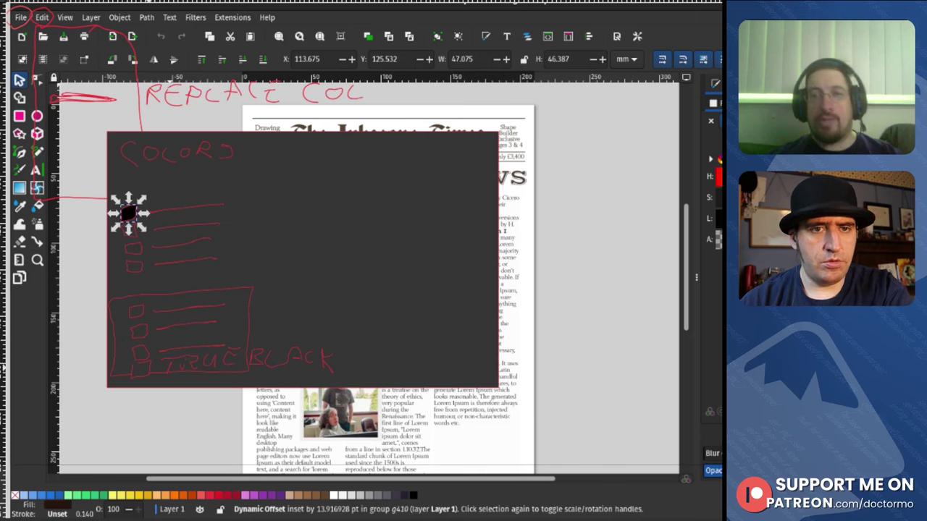
left_click(140, 369)
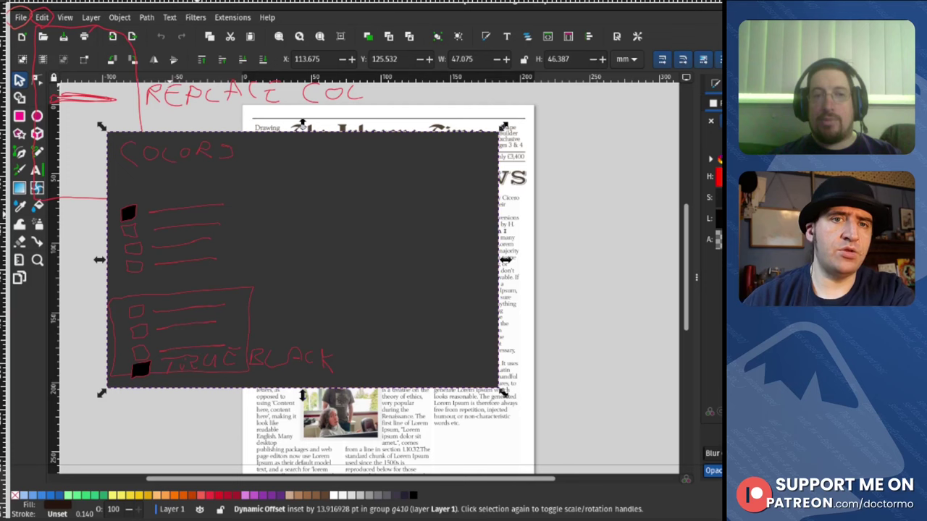
left_click(210, 360)
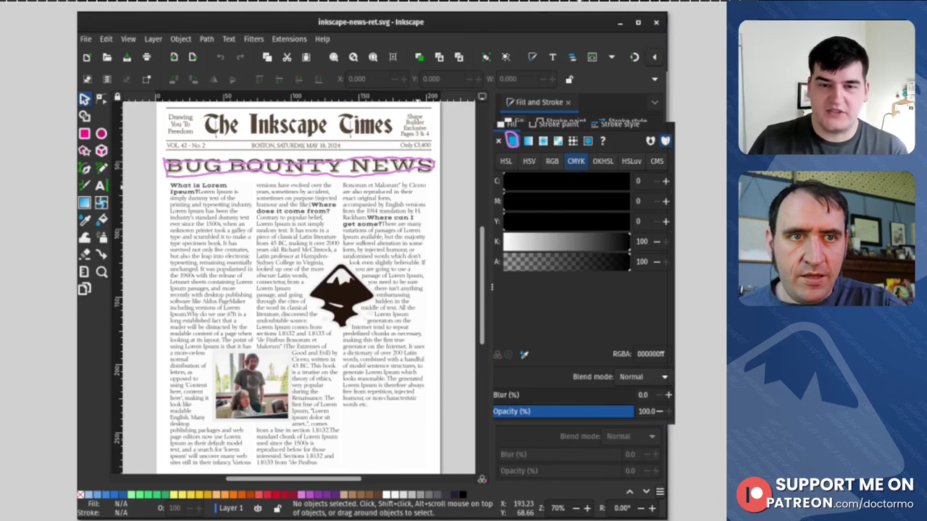
- Switch Fill and Stroke to CMYK and add a pink stroke below the slider squiggles
left_click(577, 161)
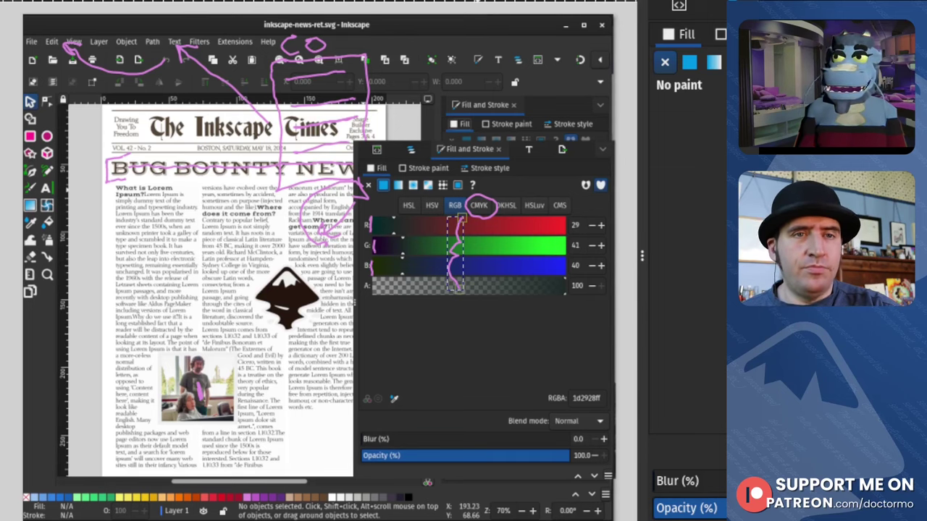
left_click_drag(454, 290, 517, 295)
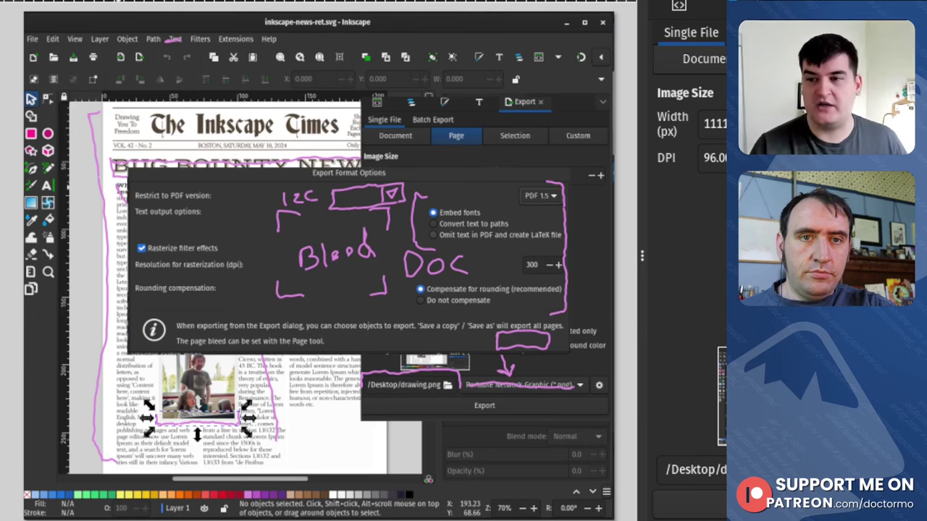
- Rubber-band select the Export Format Options screenshot with its pink strokes and delete them
left_click_drag(242, 249, 585, 362)
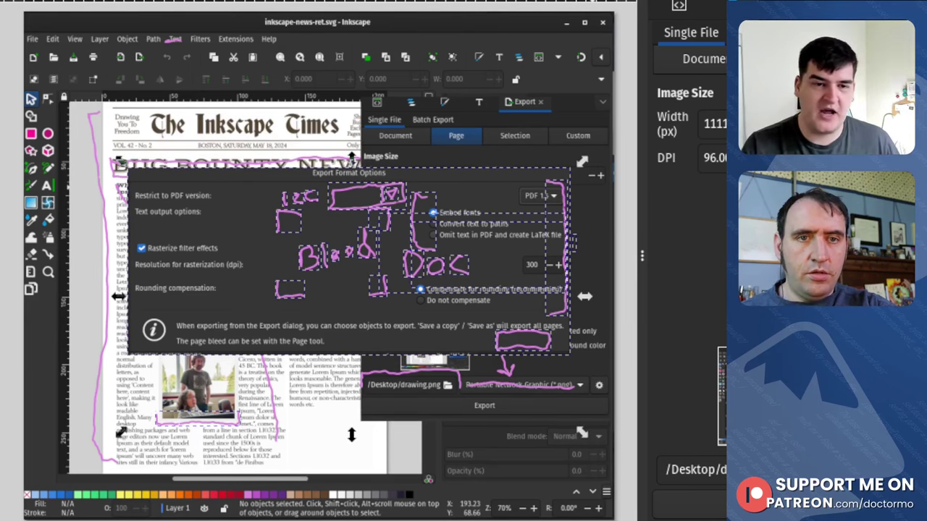
key("Delete")
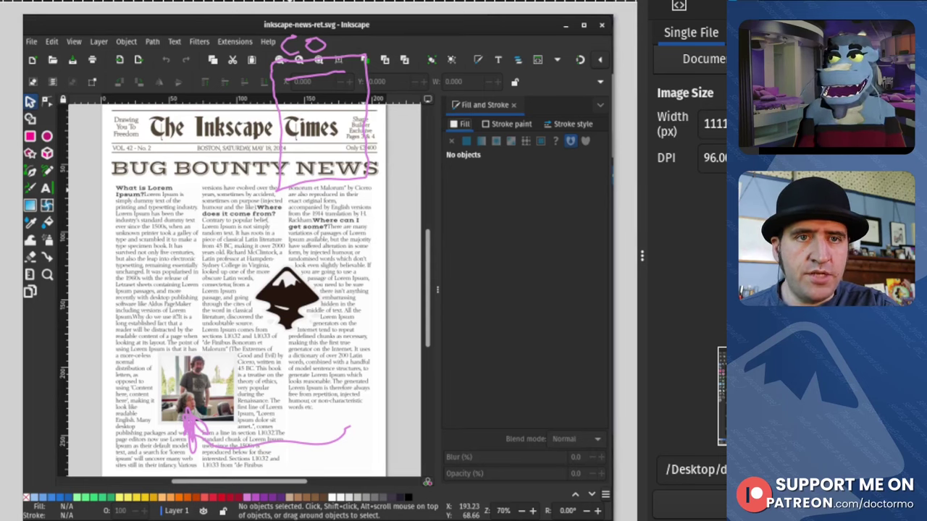
- Sketch a pink Gamut options box with a squiggle beside the page
left_click_drag(290, 108, 360, 95)
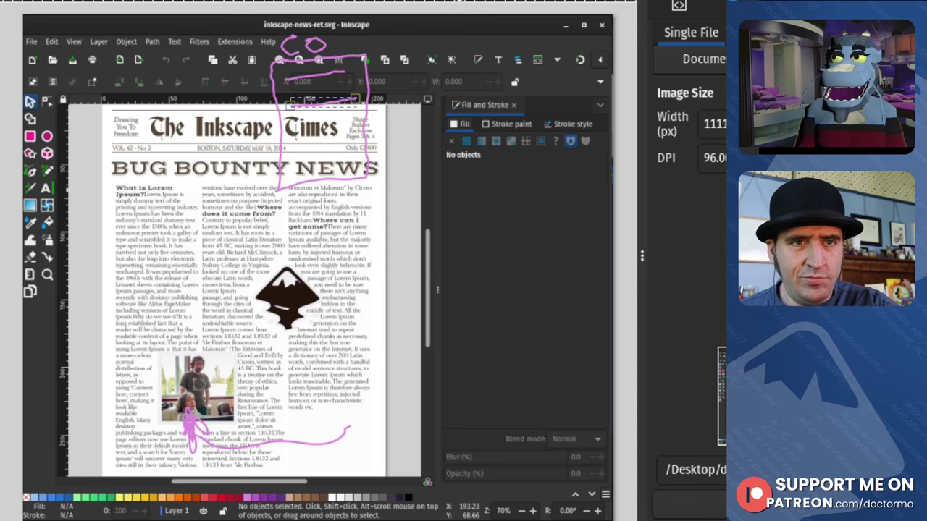
mouse_move(460, 202)
left_mouse_down()
mouse_move(463, 300)
mouse_move(487, 321)
mouse_move(588, 320)
left_mouse_up()
mouse_move(500, 286)
left_mouse_down()
mouse_move(526, 258)
mouse_move(525, 275)
mouse_move(501, 285)
mouse_move(564, 268)
mouse_move(508, 313)
mouse_move(530, 290)
mouse_move(533, 306)
mouse_move(577, 294)
left_mouse_up()
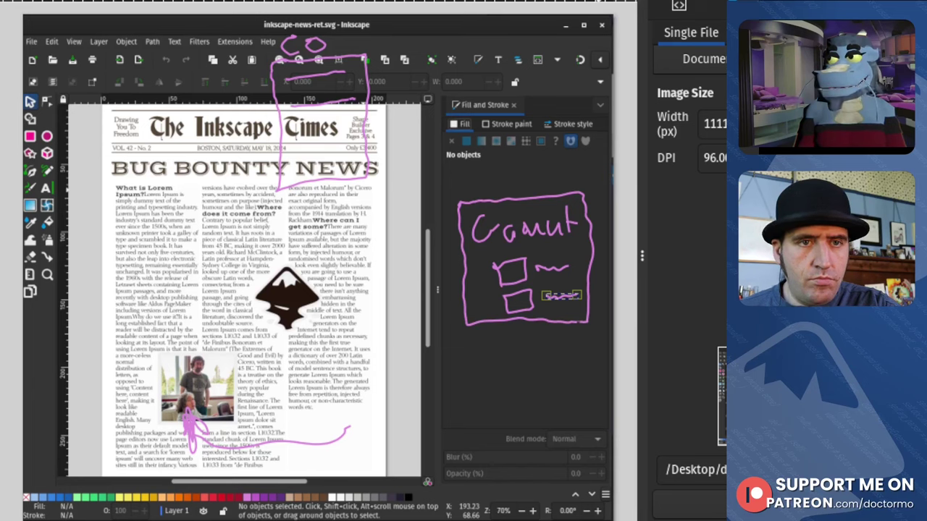
left_click_drag(561, 295, 554, 316)
- Delete the Gamut sketch's strokes and its remaining pink rectangle
mouse_move(439, 191)
left_mouse_down()
mouse_move(514, 246)
mouse_move(600, 351)
left_mouse_up()
key("Delete")
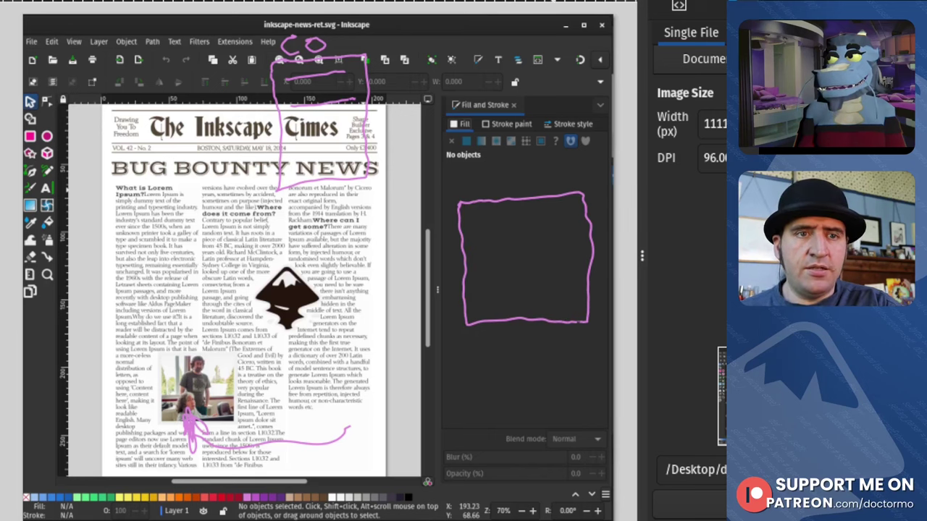
key("Tab")
key("Delete")
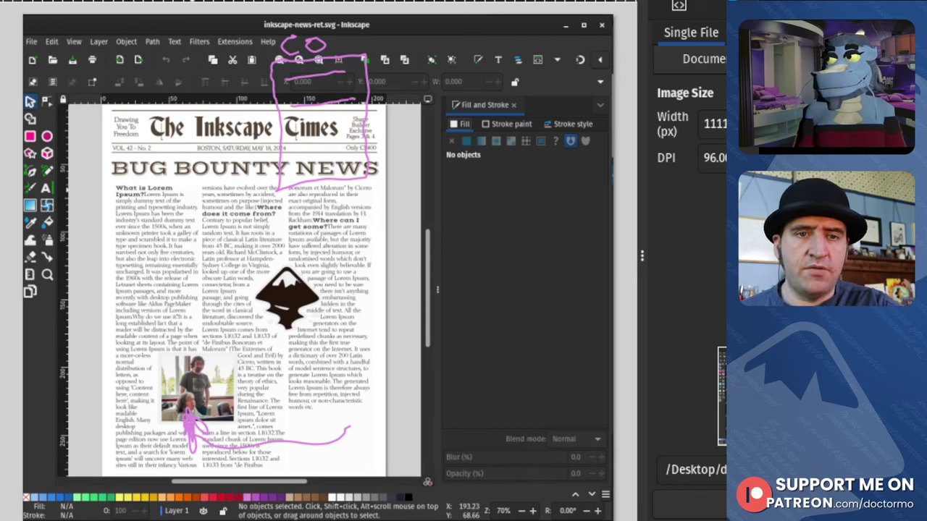
- Delete the pink arrow and curve below the photo, then scribble pink marks on the photo
key("Tab")
key("Delete")
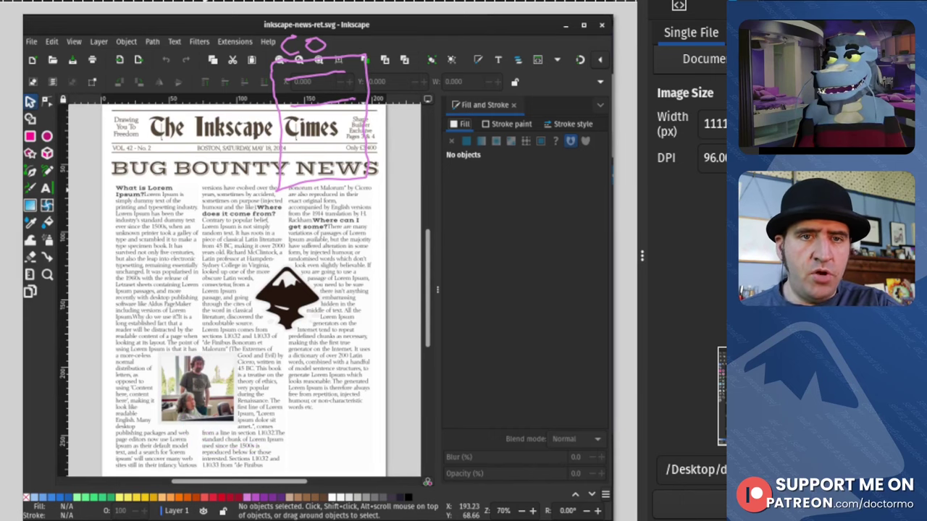
left_click_drag(196, 378, 203, 402)
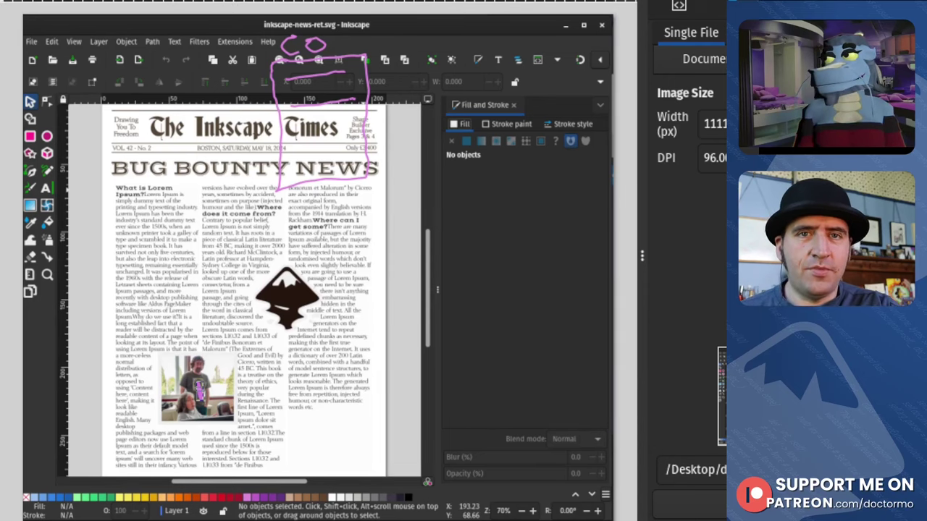
left_click_drag(195, 377, 210, 372)
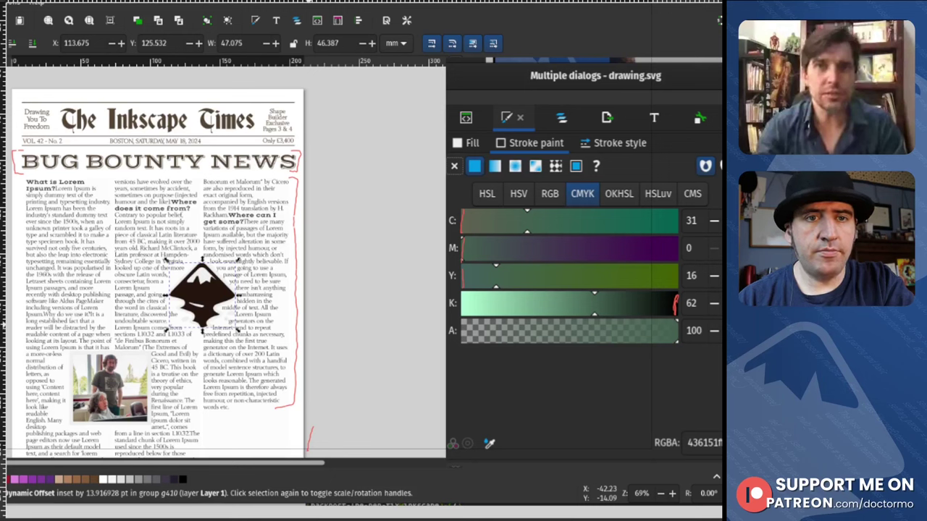
- Draw a freehand line running down the newspaper photo's right edge
left_click_drag(149, 346, 137, 429)
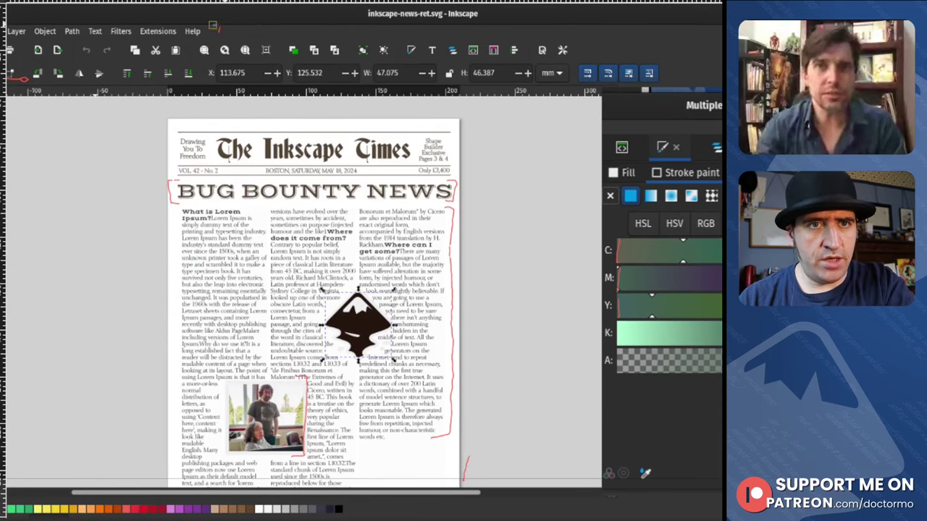
- Write red IMAGE and BITMAP IMG MODE notes and sketch DPI 300 and ColorMode sRGB/CMYK fields
mouse_move(231, 26)
left_mouse_down()
mouse_move(258, 37)
mouse_move(305, 33)
left_mouse_up()
left_click_drag(214, 42, 302, 176)
left_click_drag(35, 40, 65, 40)
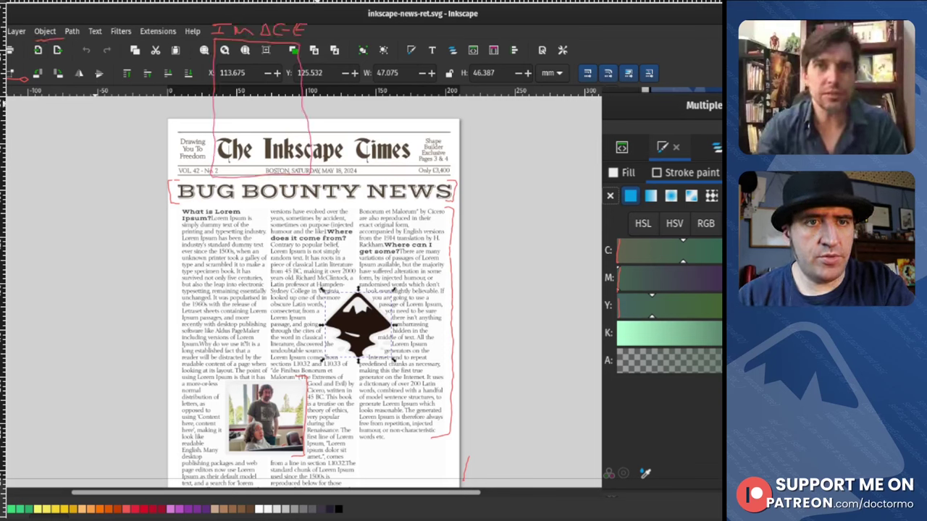
left_click_drag(316, 102, 419, 109)
left_click_drag(452, 105, 587, 110)
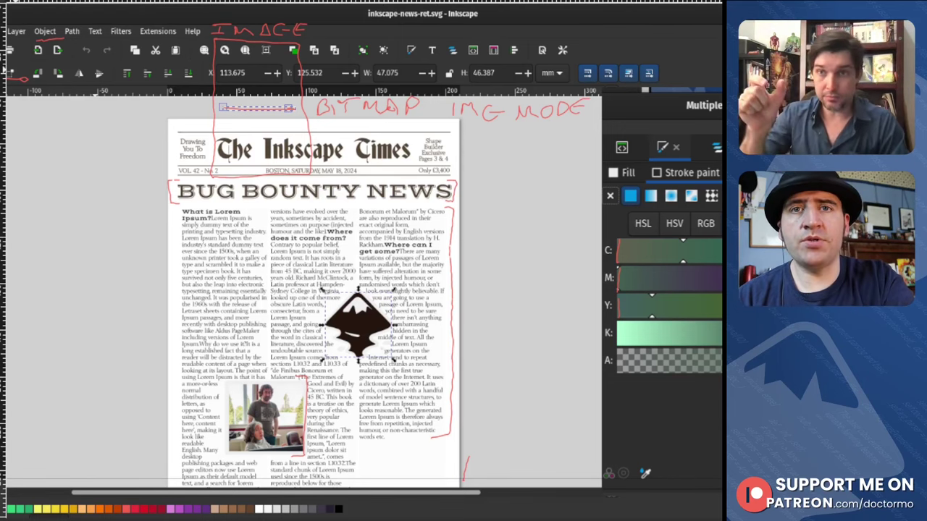
mouse_move(56, 107)
left_mouse_down()
mouse_move(57, 126)
mouse_move(77, 113)
left_mouse_up()
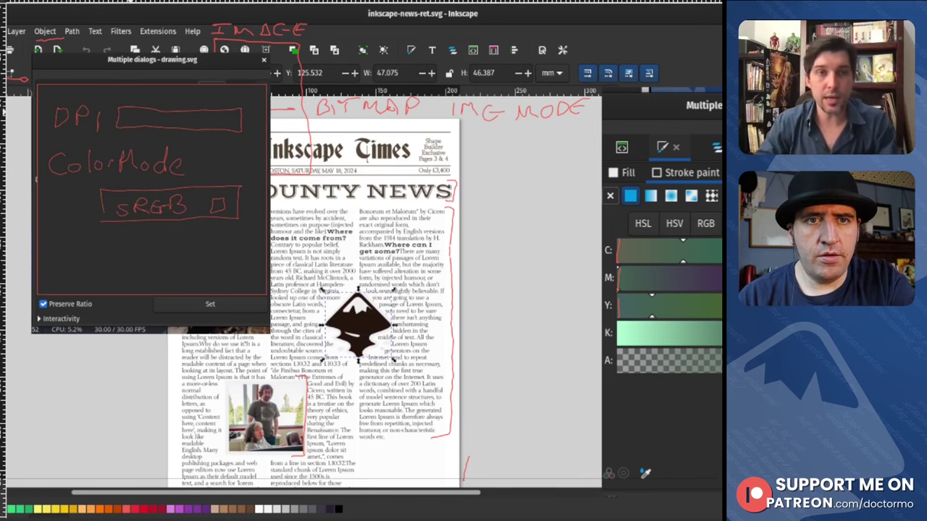
mouse_move(129, 109)
left_mouse_down()
mouse_move(135, 124)
mouse_move(173, 118)
left_mouse_up()
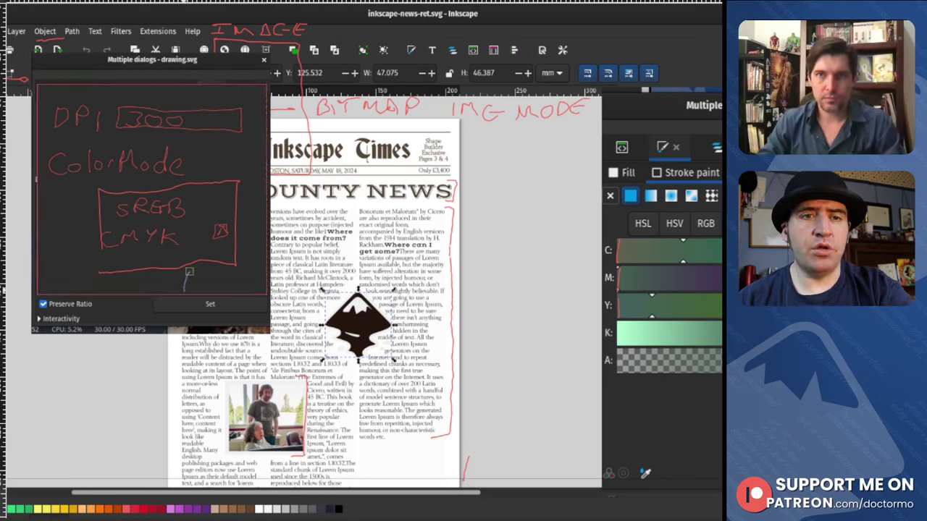
- Draw a small button box in the sketched dialog's lower right corner and a red mark beside CMYK
mouse_move(188, 271)
left_mouse_down()
mouse_move(236, 271)
mouse_move(249, 287)
mouse_move(185, 291)
mouse_move(244, 278)
left_mouse_up()
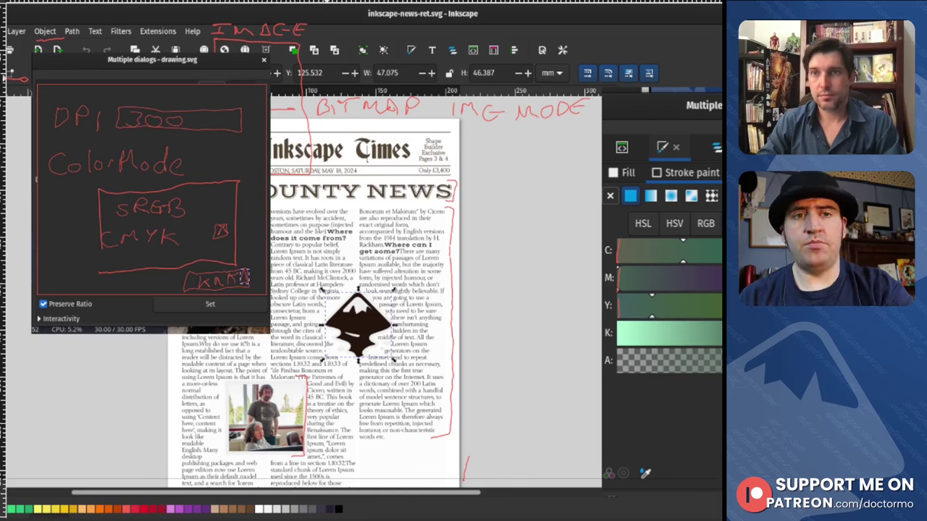
mouse_move(219, 190)
left_mouse_down()
mouse_move(201, 229)
mouse_move(217, 231)
left_mouse_up()
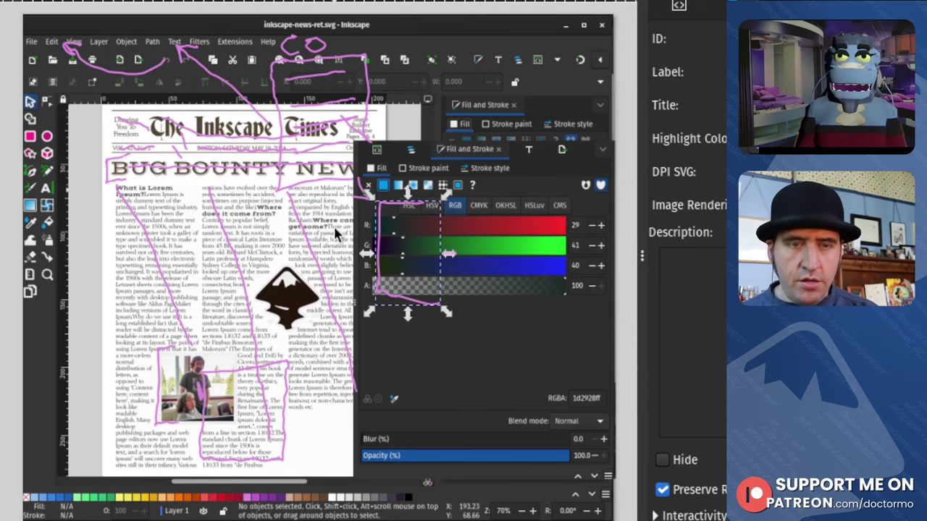
- Float the Object Properties panel over the colour mockup, then draw a pen stroke near the photo
mouse_move(333, 224)
left_mouse_down()
mouse_move(335, 234)
mouse_move(456, 234)
mouse_move(525, 255)
left_mouse_up()
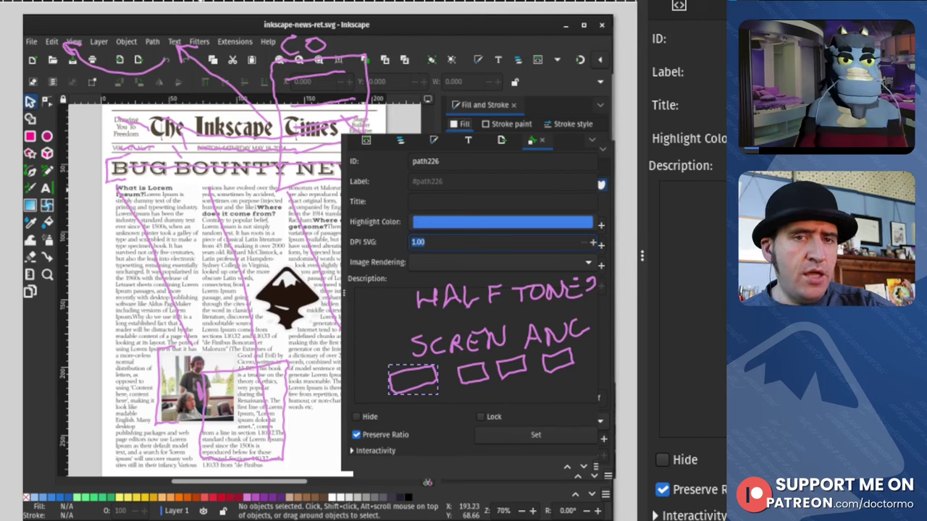
mouse_move(166, 350)
left_mouse_down()
mouse_move(235, 345)
mouse_move(238, 421)
mouse_move(189, 430)
left_mouse_up()
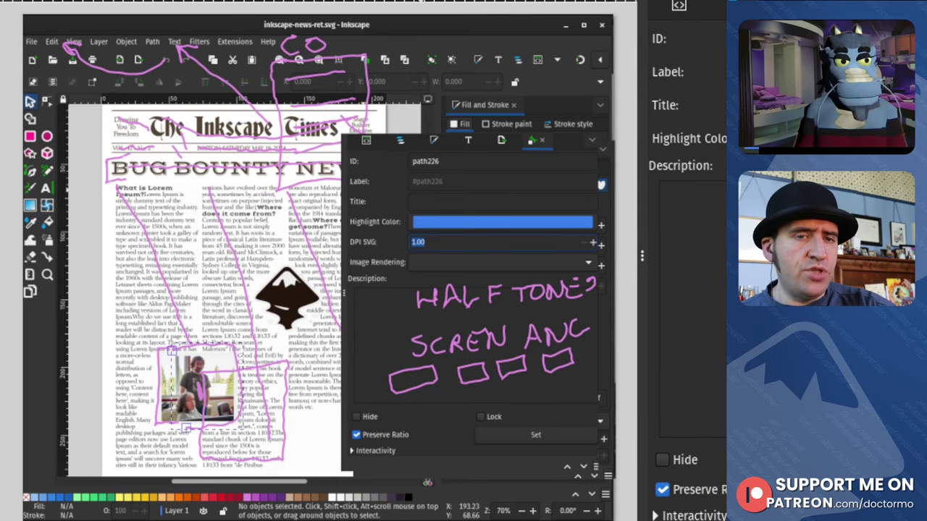
- Remove the stray stroke and halftone note, then draw two pink text bars in the Description field
key("Tab")
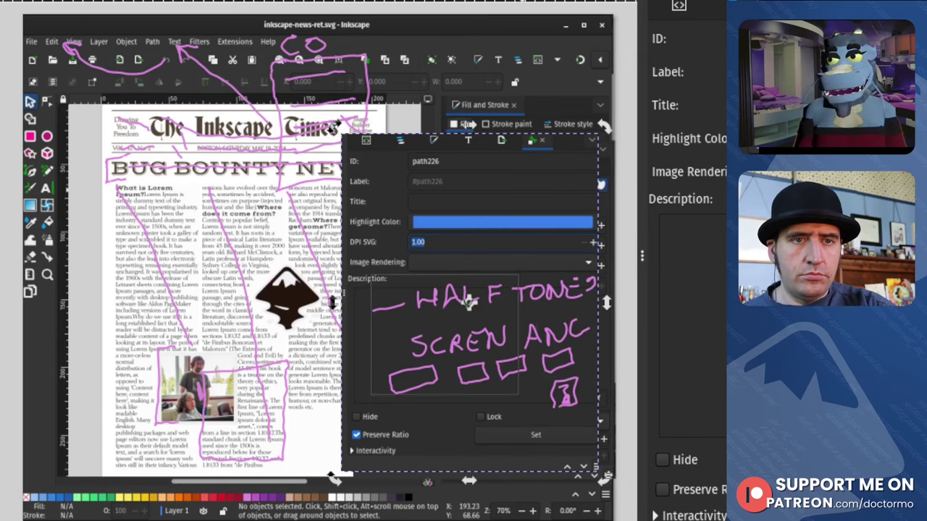
key("Delete")
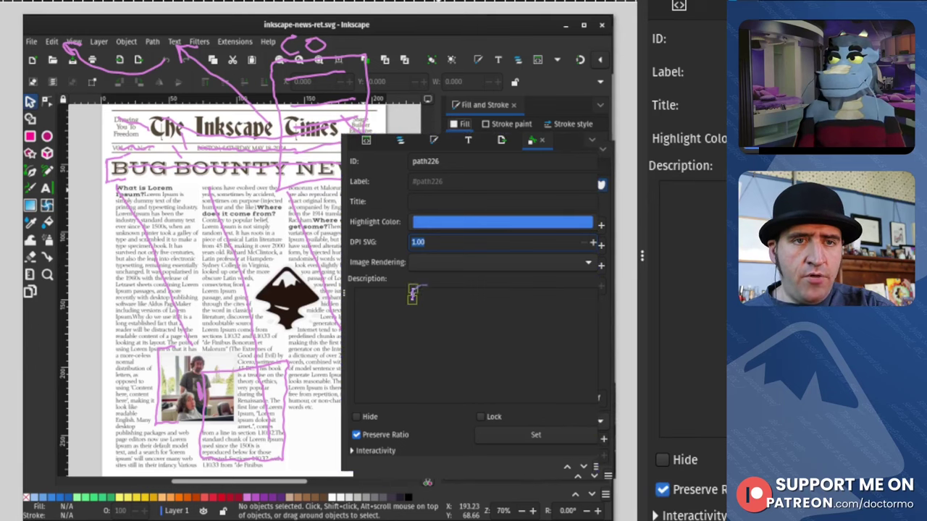
mouse_move(413, 291)
left_mouse_down()
mouse_move(583, 290)
mouse_move(515, 297)
mouse_move(412, 288)
mouse_move(551, 315)
left_mouse_up()
mouse_move(417, 324)
left_mouse_down()
mouse_move(539, 325)
mouse_move(553, 314)
left_mouse_up()
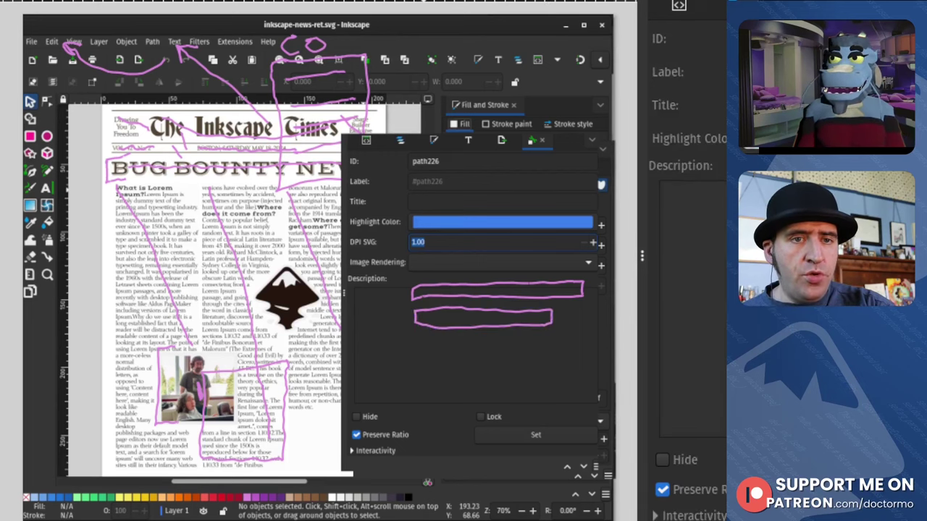
- Sketch a small box below the bars, add arrows at the bars, and label the box CO
mouse_move(422, 339)
left_mouse_down()
mouse_move(454, 339)
mouse_move(489, 338)
mouse_move(489, 361)
mouse_move(424, 366)
left_mouse_up()
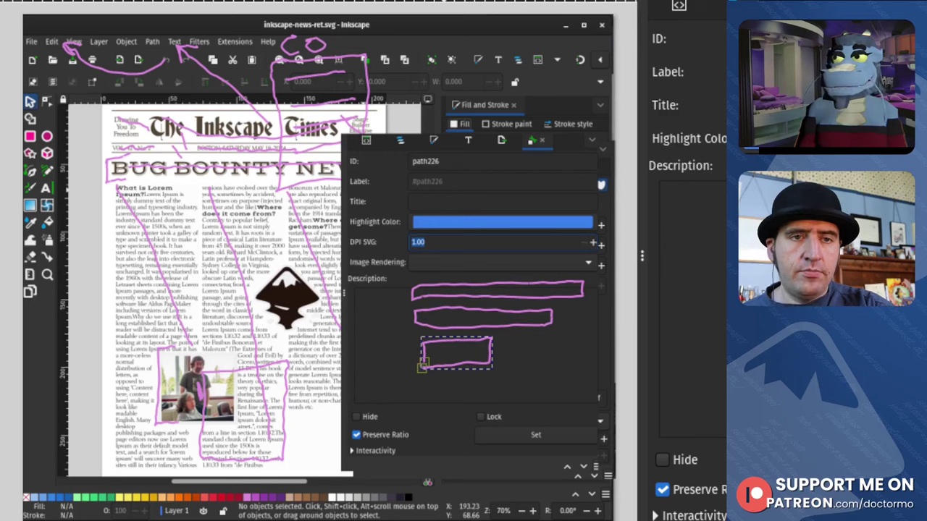
left_click_drag(409, 334, 435, 318)
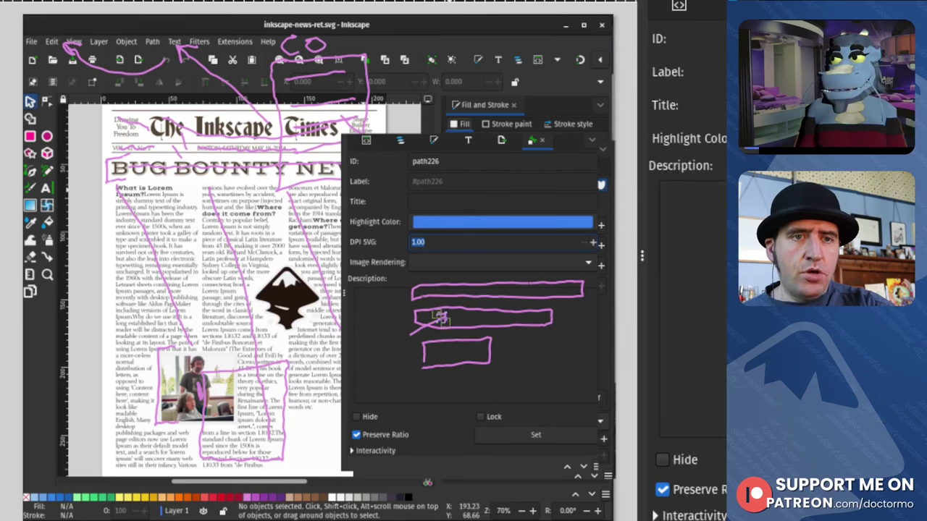
left_click_drag(570, 288, 544, 318)
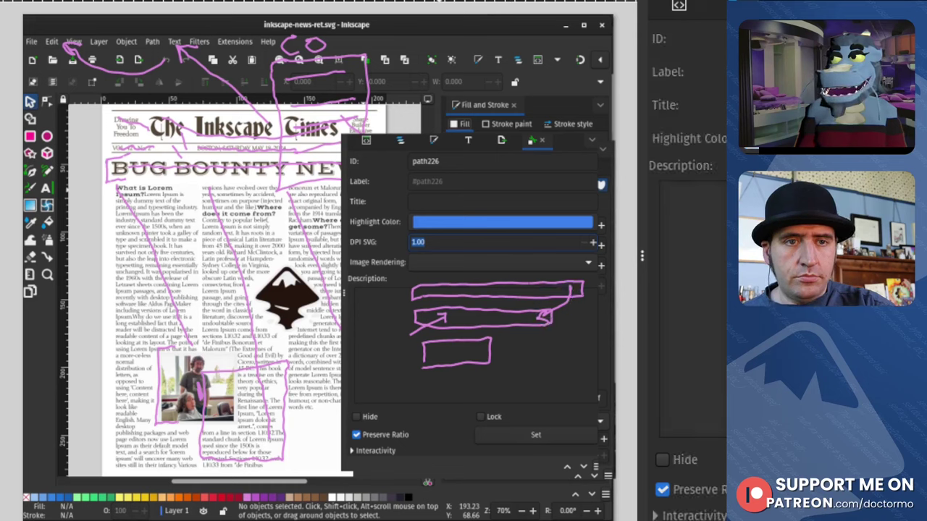
mouse_move(445, 342)
left_mouse_down()
mouse_move(443, 361)
mouse_move(483, 340)
mouse_move(526, 353)
mouse_move(523, 346)
left_mouse_up()
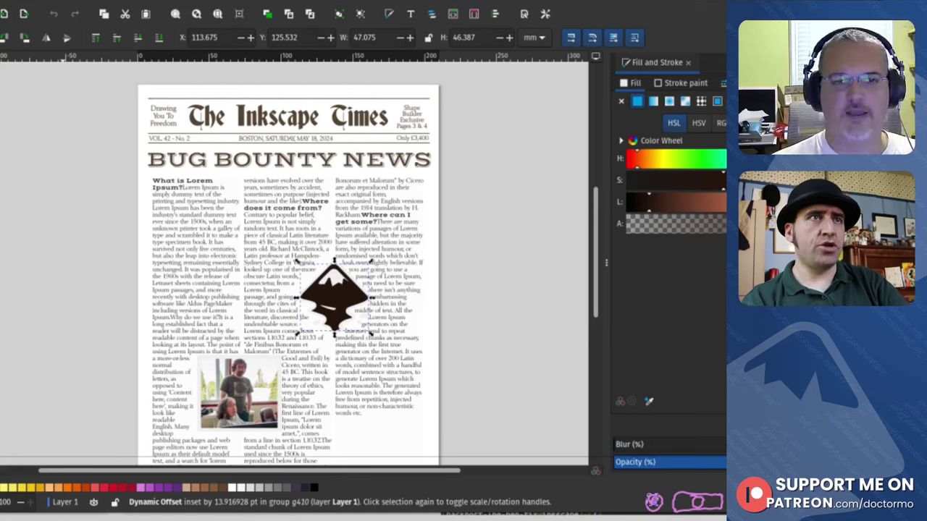
- Open Export with Shift+Ctrl+E, move it higher, and mark the Export action and output path in red
key("ctrl+shift+e")
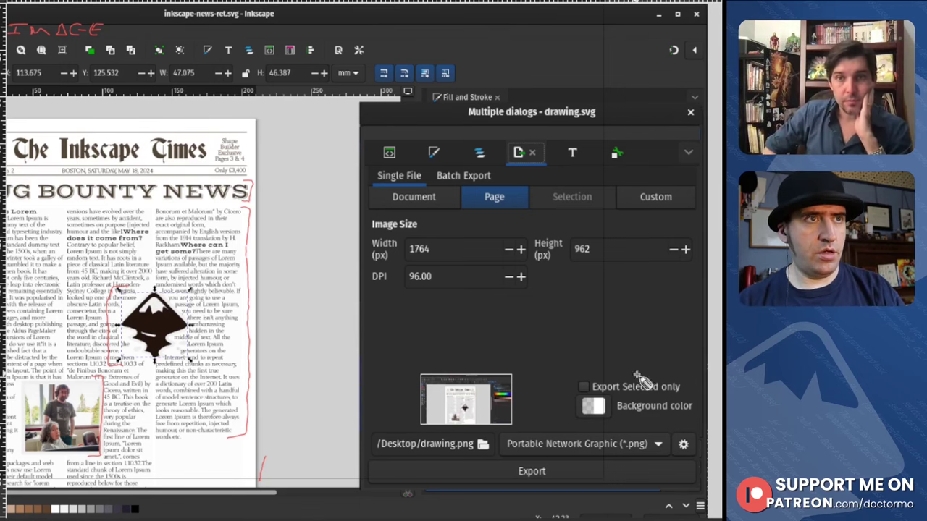
left_click_drag(552, 420, 544, 398)
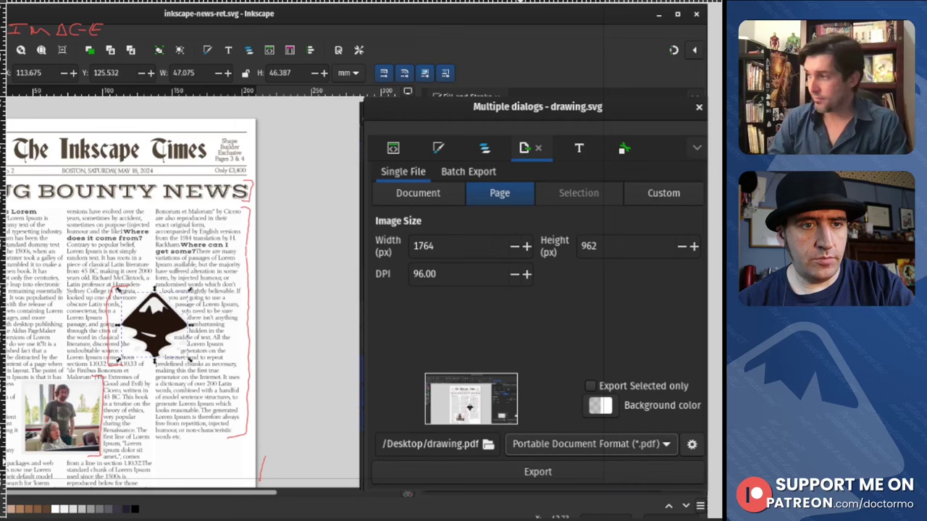
mouse_move(527, 464)
left_mouse_down()
mouse_move(533, 481)
mouse_move(562, 478)
mouse_move(553, 483)
left_mouse_up()
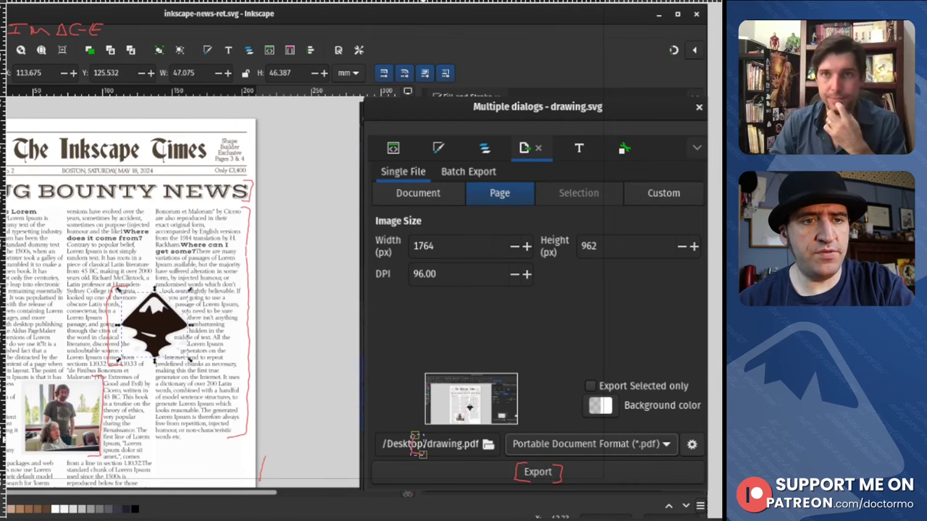
mouse_move(480, 434)
left_mouse_down()
mouse_move(500, 436)
mouse_move(486, 455)
left_mouse_up()
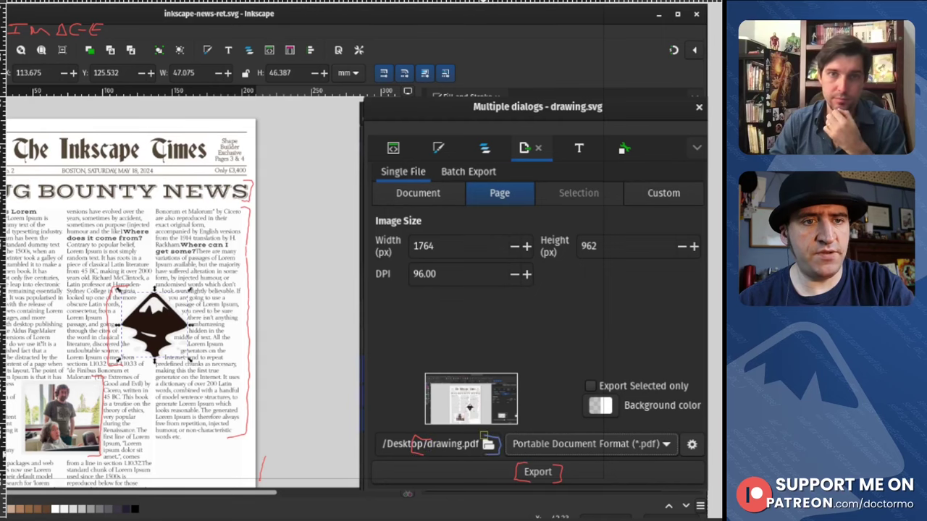
left_click_drag(486, 455, 480, 448)
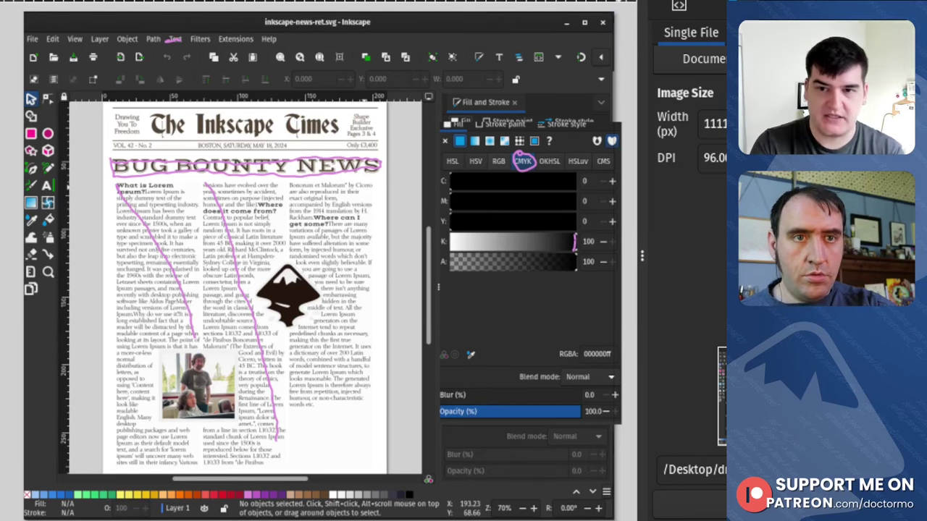
- Detach the Export dialog onto the canvas and draw a pink X across its empty page preview
left_click_drag(695, 6, 485, 86)
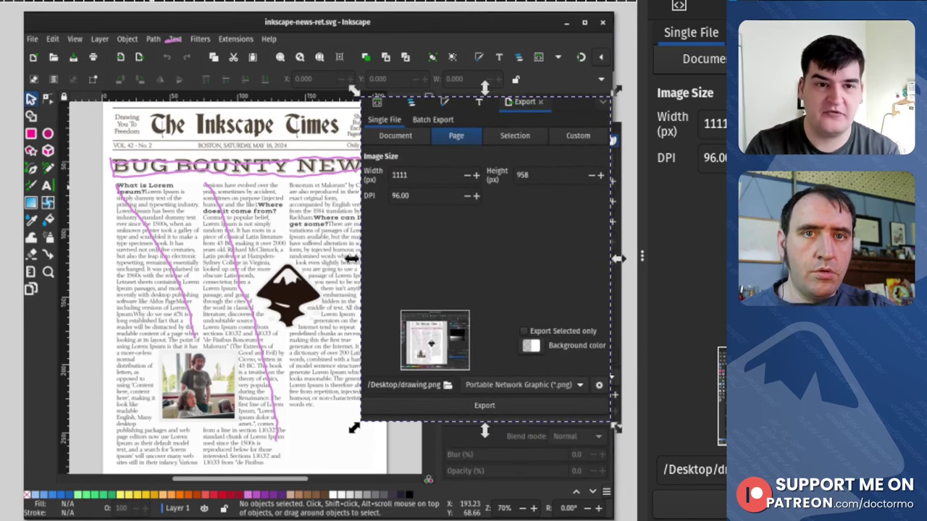
left_click_drag(485, 86, 485, 85)
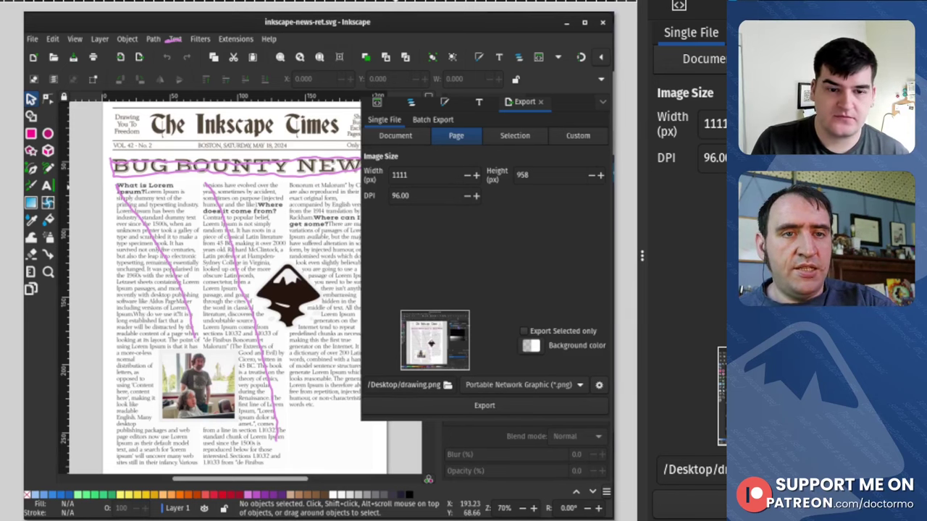
left_click_drag(379, 291, 565, 215)
left_click_drag(411, 223, 565, 287)
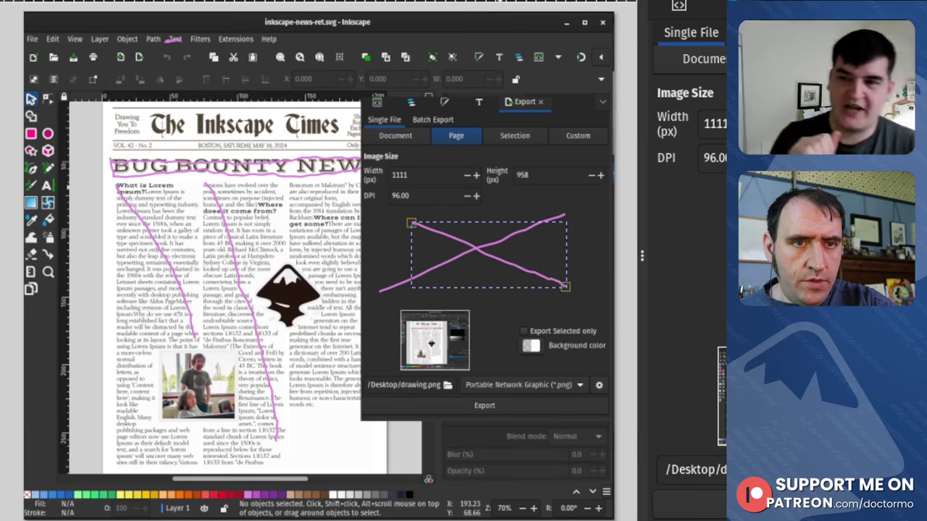
- Scribble over the file-type choice in pink and add a downward arrow, discarding the extra box
left_click(492, 384)
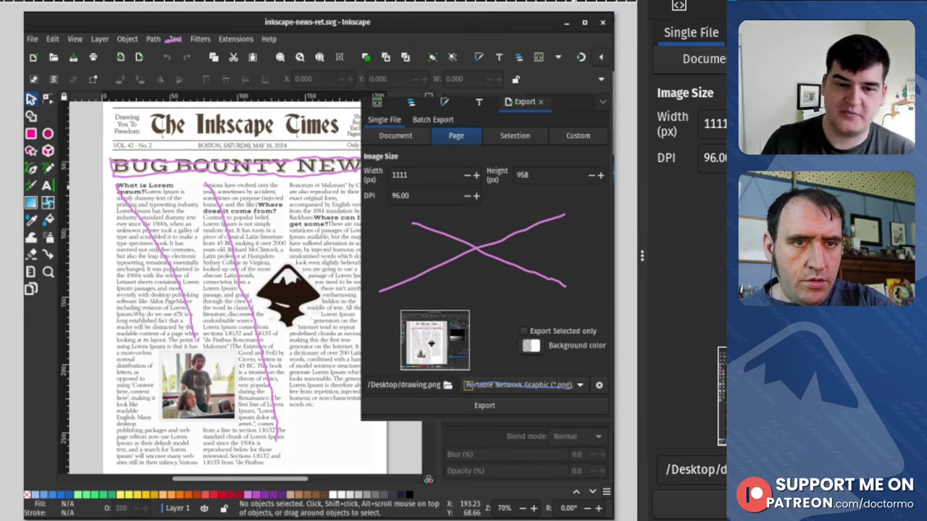
left_click_drag(465, 385, 577, 385)
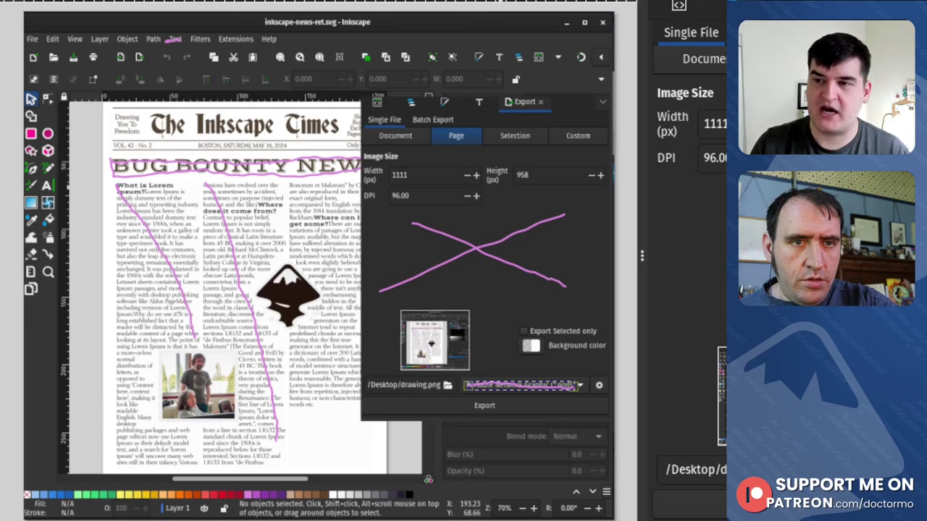
left_click_drag(495, 340, 507, 373)
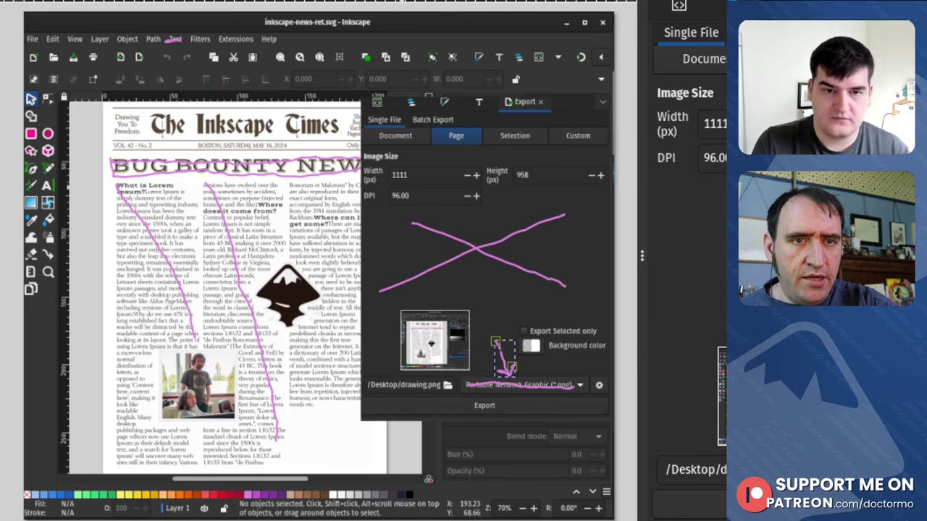
mouse_move(369, 229)
left_mouse_down()
mouse_move(372, 283)
mouse_move(481, 285)
mouse_move(477, 248)
mouse_move(441, 224)
mouse_move(371, 227)
left_mouse_up()
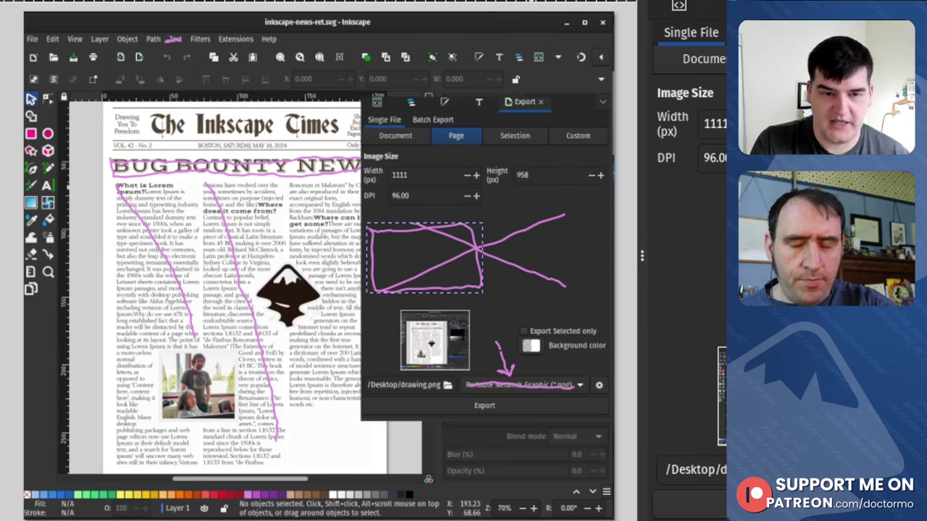
key("ctrl+z")
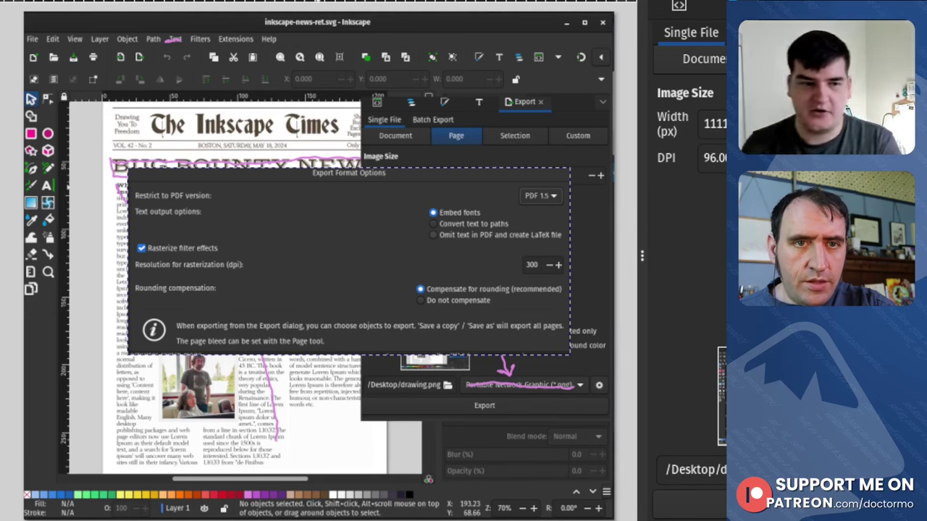
- Frame the PDF options with four pink corner brackets, deleting then restoring the latest strokes
left_click_drag(368, 210, 389, 231)
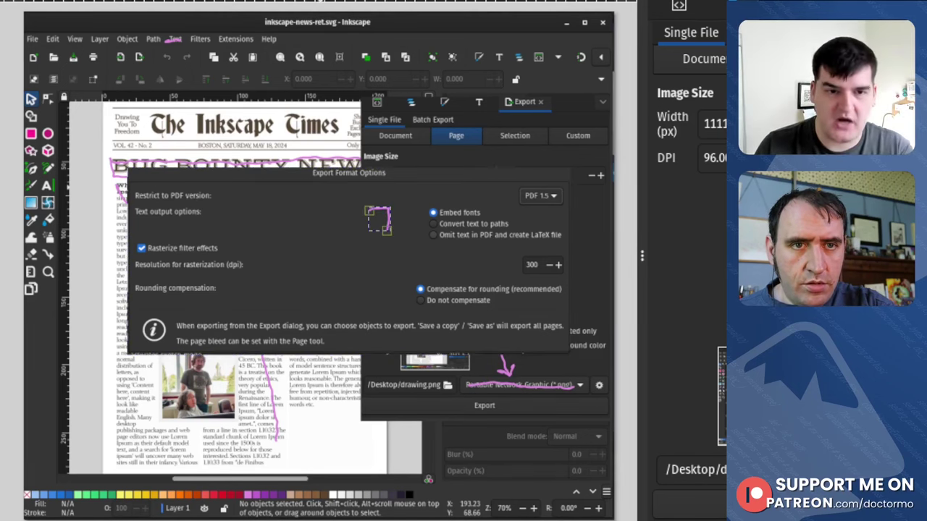
left_click_drag(277, 211, 301, 233)
mouse_move(277, 280)
left_mouse_down()
mouse_move(277, 295)
mouse_move(303, 296)
left_mouse_up()
left_click_drag(385, 279, 370, 295)
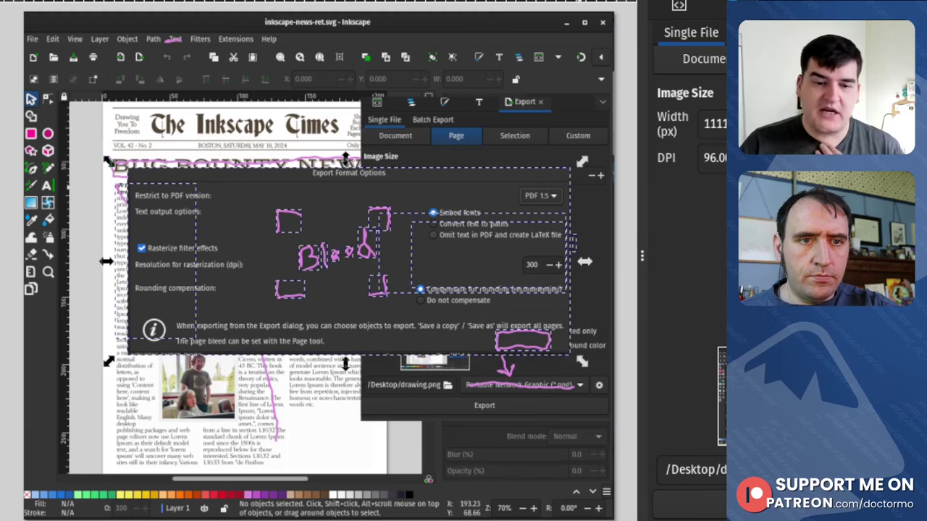
key("Delete")
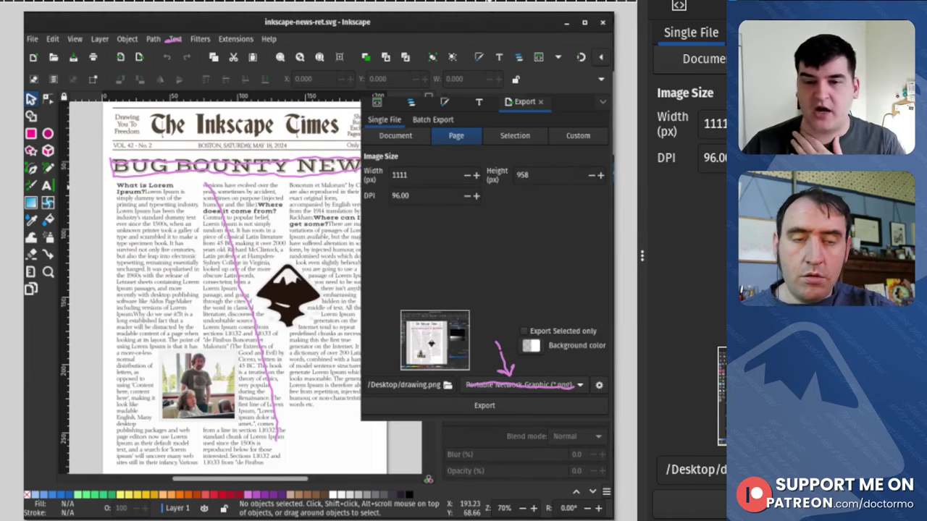
key("ctrl+z")
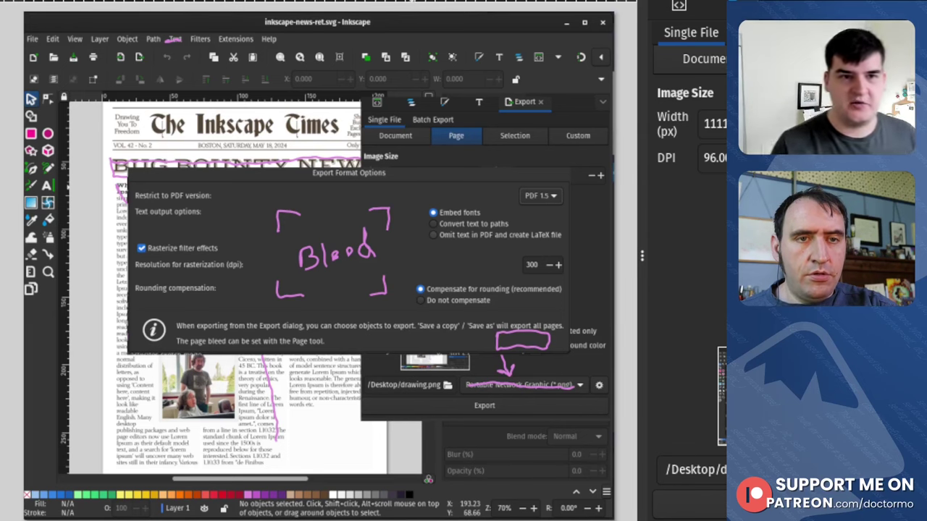
- Write 'Doc' beside Bleed, bracket the text output choices, loop the file path, and line the PDF version
mouse_move(404, 254)
left_mouse_down()
mouse_move(424, 270)
mouse_move(440, 259)
mouse_move(468, 274)
left_mouse_up()
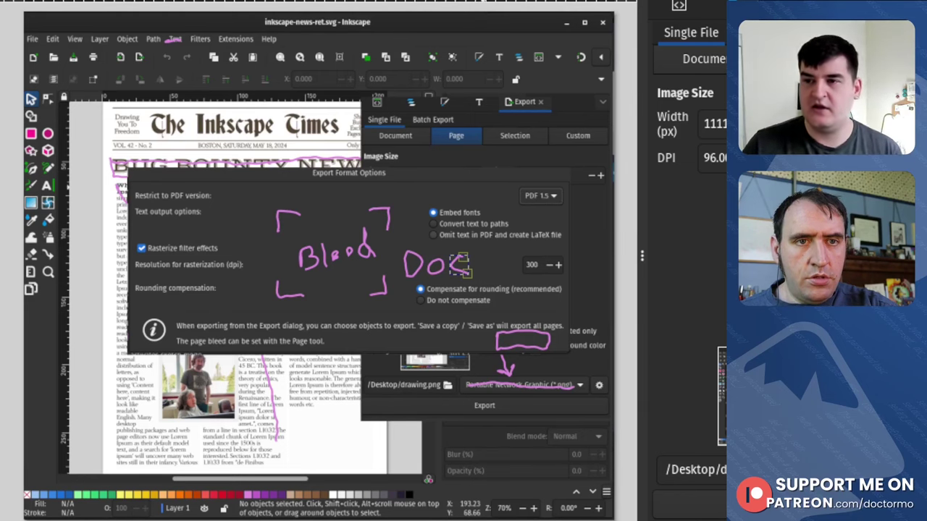
mouse_move(414, 194)
left_mouse_down()
mouse_move(416, 244)
mouse_move(433, 250)
left_mouse_up()
left_click_drag(412, 194, 426, 197)
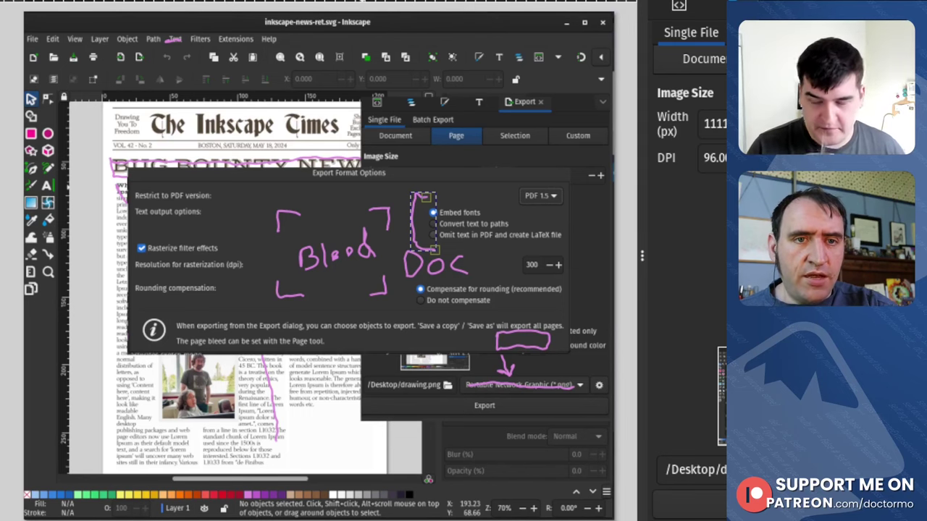
key("Escape")
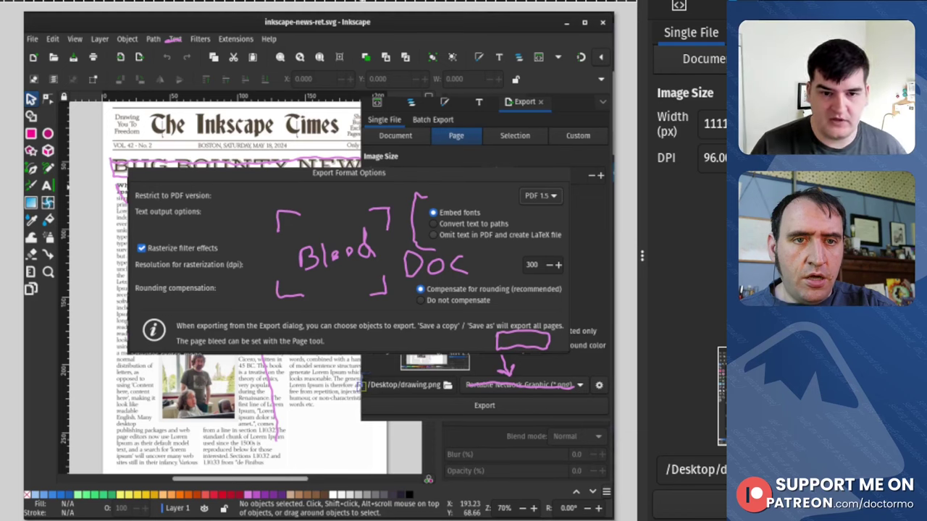
mouse_move(360, 375)
left_mouse_down()
mouse_move(434, 368)
mouse_move(461, 388)
mouse_move(363, 386)
left_mouse_up()
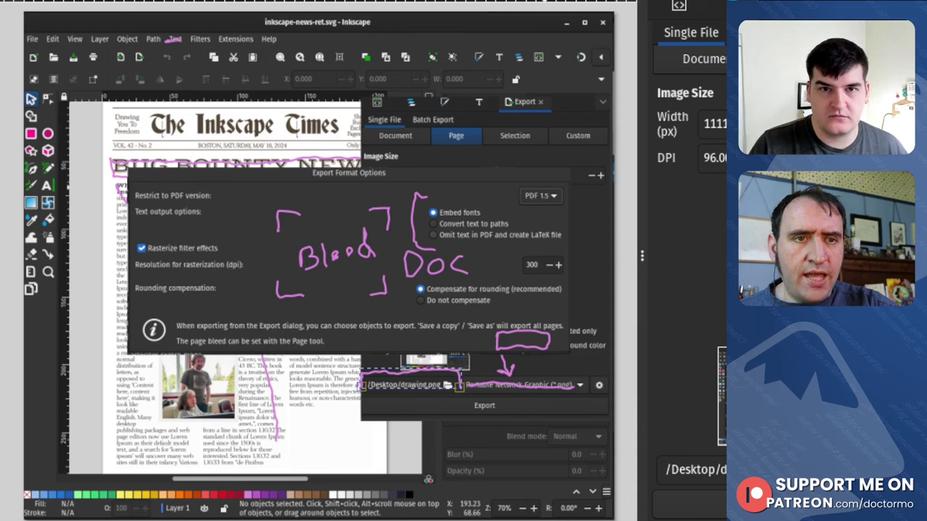
mouse_move(545, 181)
left_mouse_down()
mouse_move(561, 185)
mouse_move(564, 212)
mouse_move(566, 310)
mouse_move(548, 317)
left_mouse_up()
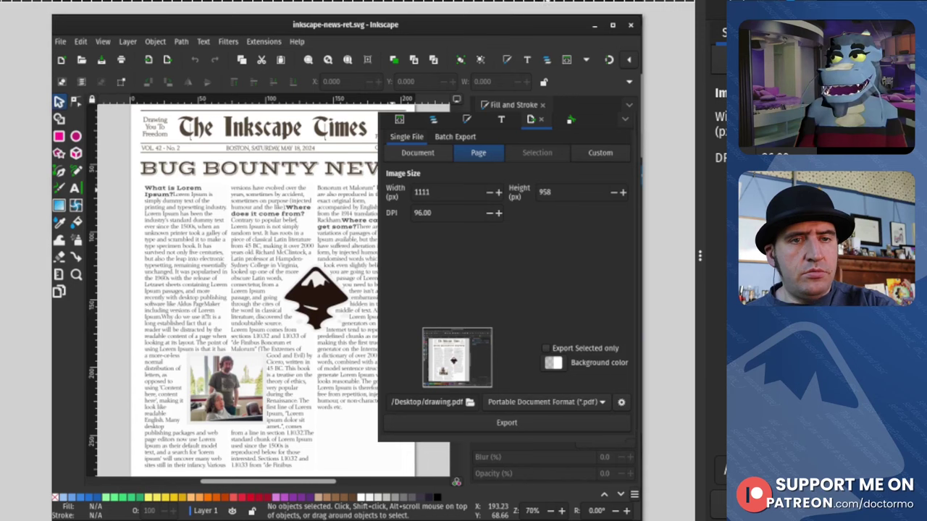
- Add a pink mark over the export action, then sketch the mockup box and FILENAME label
mouse_move(525, 362)
left_mouse_down()
mouse_move(515, 421)
mouse_move(542, 423)
left_mouse_up()
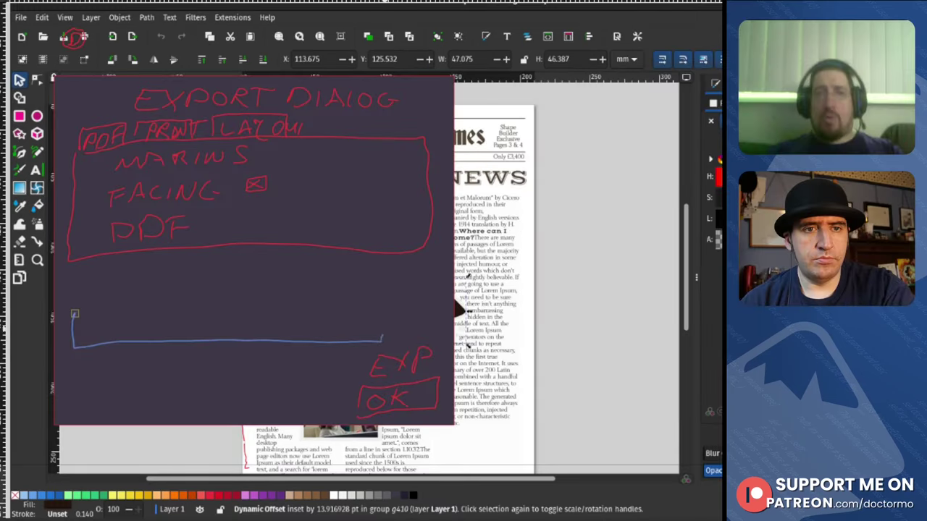
mouse_move(384, 335)
left_mouse_down()
mouse_move(357, 305)
mouse_move(75, 314)
mouse_move(86, 278)
mouse_move(74, 303)
mouse_move(89, 287)
mouse_move(96, 298)
mouse_move(142, 300)
mouse_move(146, 273)
mouse_move(167, 274)
left_mouse_up()
mouse_move(170, 294)
left_mouse_down()
mouse_move(181, 280)
mouse_move(192, 296)
mouse_move(186, 285)
left_mouse_up()
mouse_move(195, 288)
left_mouse_down()
mouse_move(203, 274)
mouse_move(238, 292)
mouse_move(238, 282)
left_mouse_up()
left_click_drag(224, 272, 250, 271)
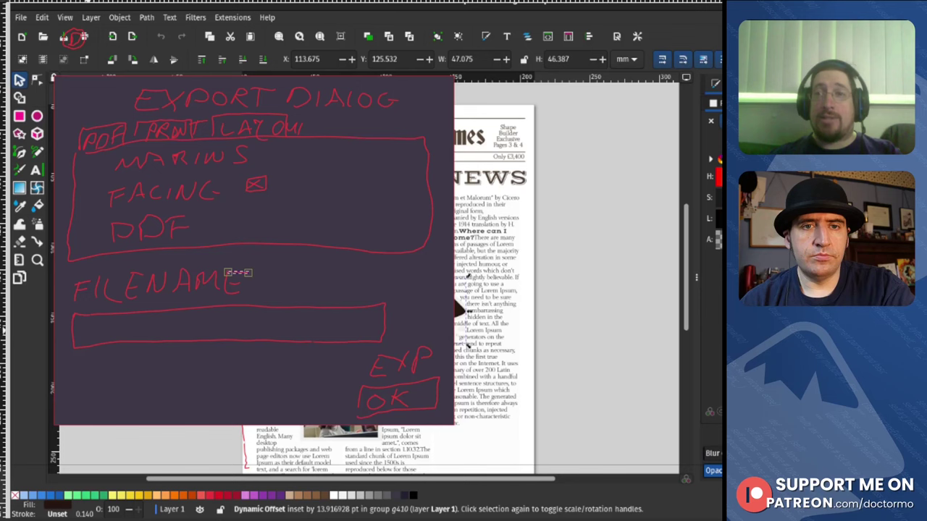
- Scribble a placeholder name in the filename box, write PDF after it, and select all strokes
left_click_drag(89, 331, 235, 325)
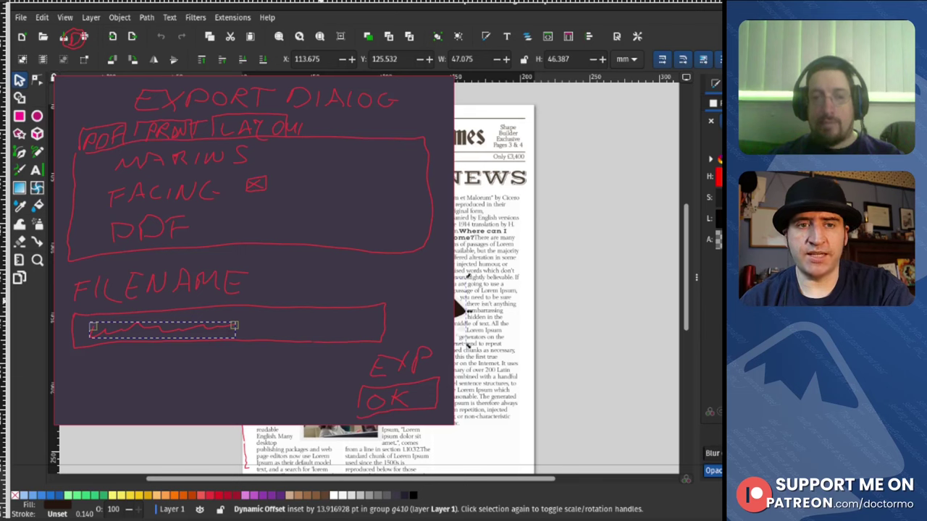
key("Escape")
mouse_move(251, 317)
left_mouse_down()
mouse_move(250, 338)
mouse_move(252, 328)
left_mouse_up()
mouse_move(272, 317)
left_mouse_down()
mouse_move(272, 336)
mouse_move(284, 324)
mouse_move(300, 337)
left_mouse_up()
mouse_move(300, 319)
left_mouse_down()
mouse_move(309, 317)
mouse_move(308, 328)
left_mouse_up()
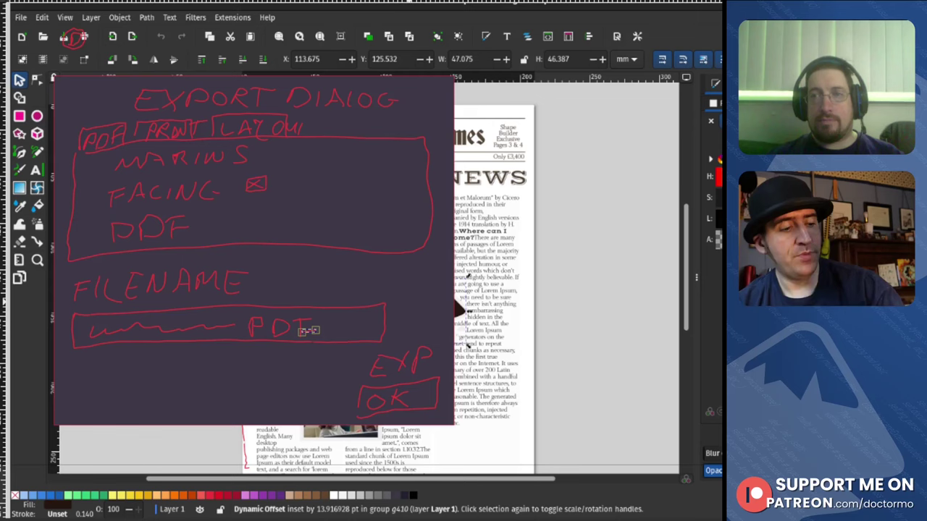
key("ctrl+a")
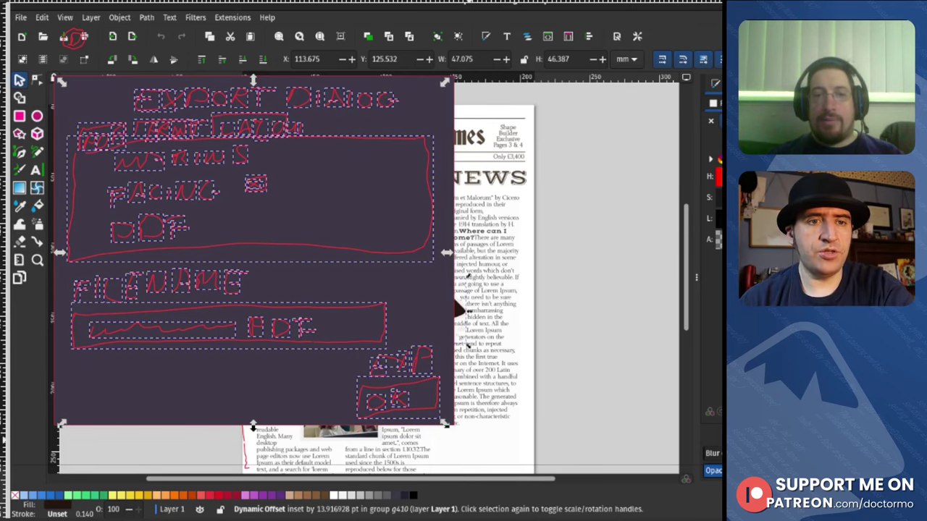
- Delete the selected export dialog sketch and finish writing SAFE after PAGE INFO
key("Delete")
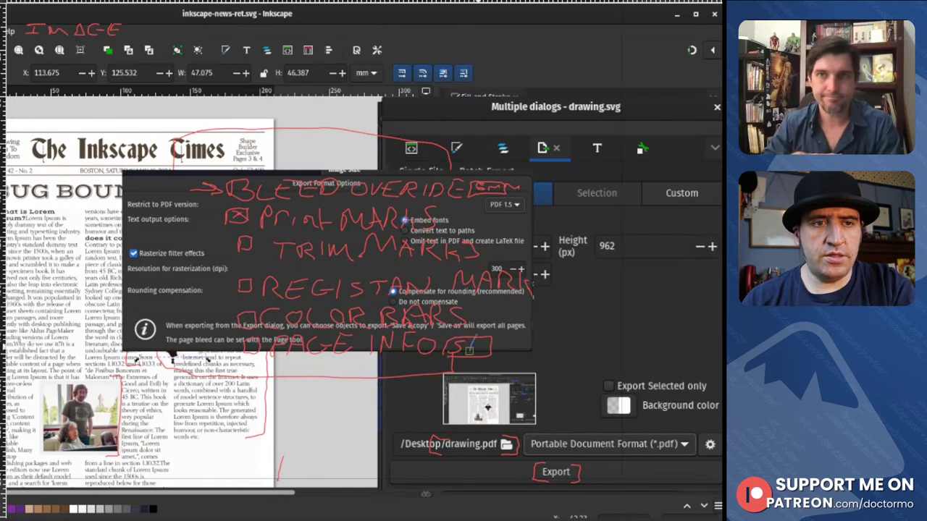
mouse_move(488, 340)
left_mouse_down()
mouse_move(504, 346)
mouse_move(512, 328)
left_mouse_up()
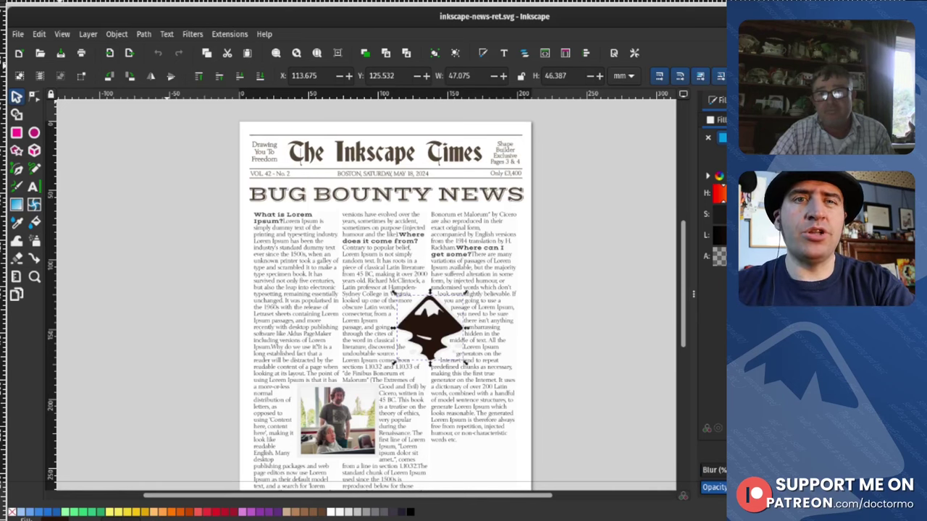
- Discard a test loop, then outline the window's top-left menus and toolbox in red
mouse_move(123, 154)
left_mouse_down()
mouse_move(130, 117)
mouse_move(197, 116)
mouse_move(120, 152)
left_mouse_up()
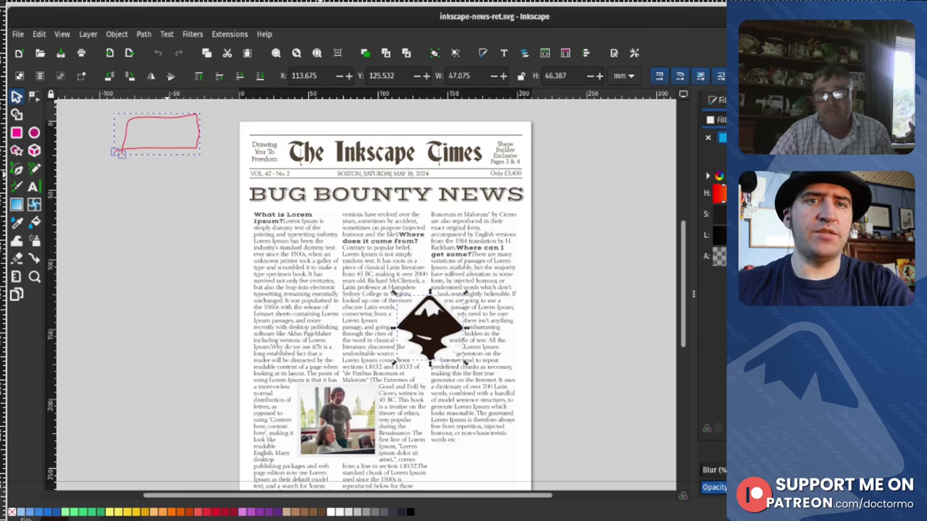
key("Delete")
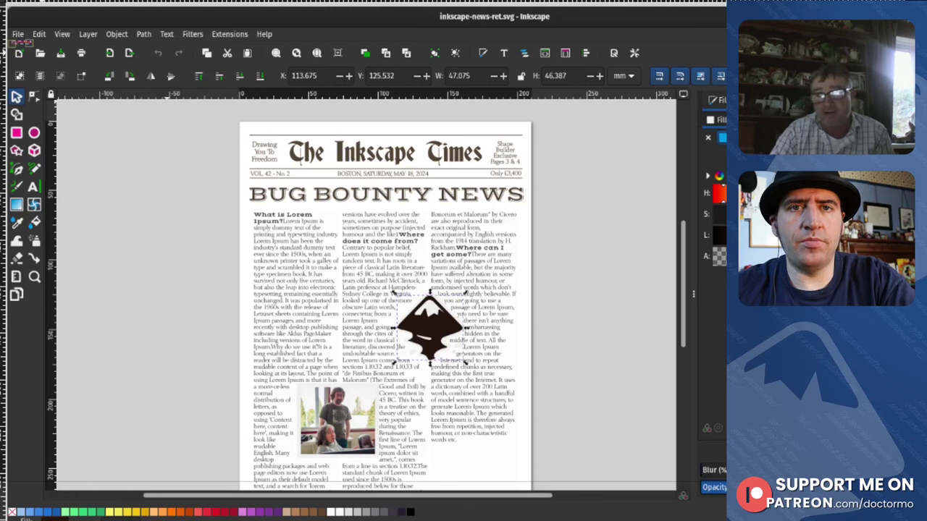
mouse_move(11, 42)
left_mouse_down()
mouse_move(28, 153)
mouse_move(174, 168)
mouse_move(187, 93)
mouse_move(173, 6)
left_mouse_up()
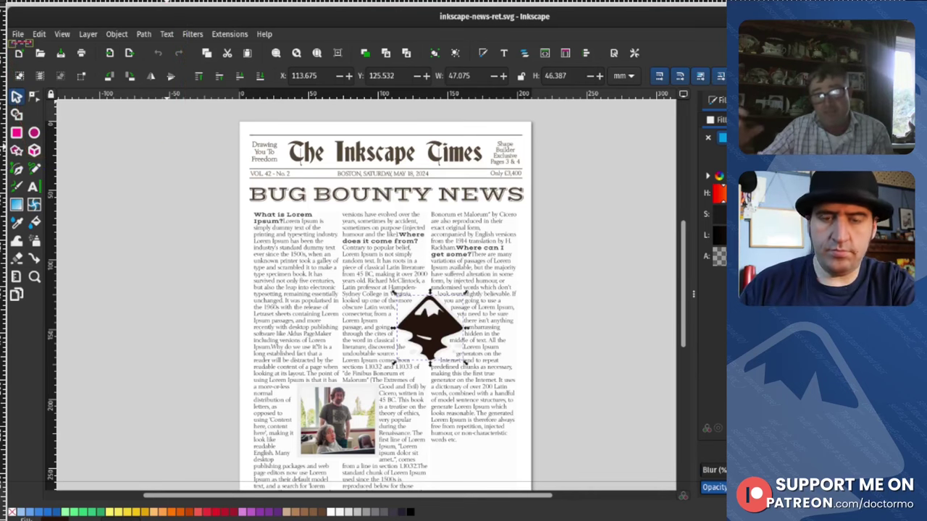
mouse_move(26, 44)
left_mouse_down()
mouse_move(16, 117)
mouse_move(39, 185)
mouse_move(173, 186)
mouse_move(185, 42)
mouse_move(87, 34)
mouse_move(5, 44)
left_mouse_up()
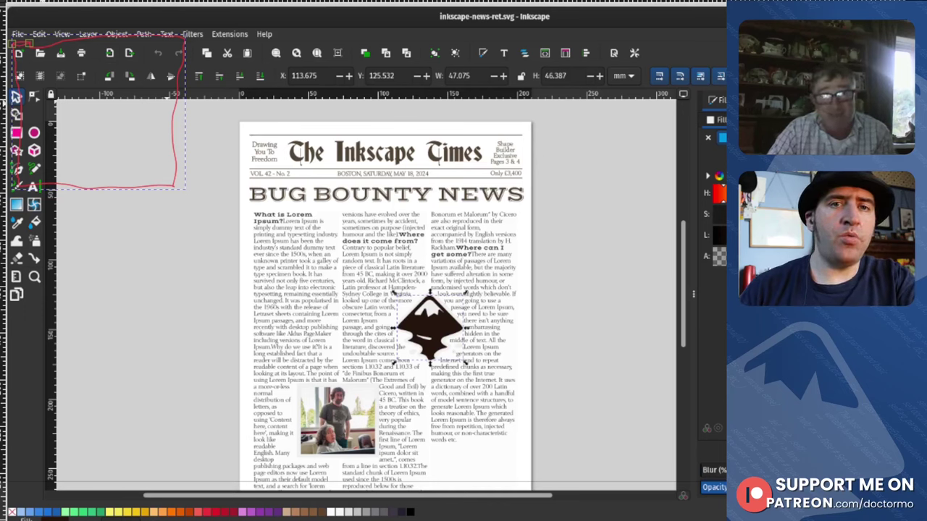
- Add a horizontal stroke to the red outline and bring up Save As with drawing.svg on Desktop
left_click_drag(27, 107, 144, 107)
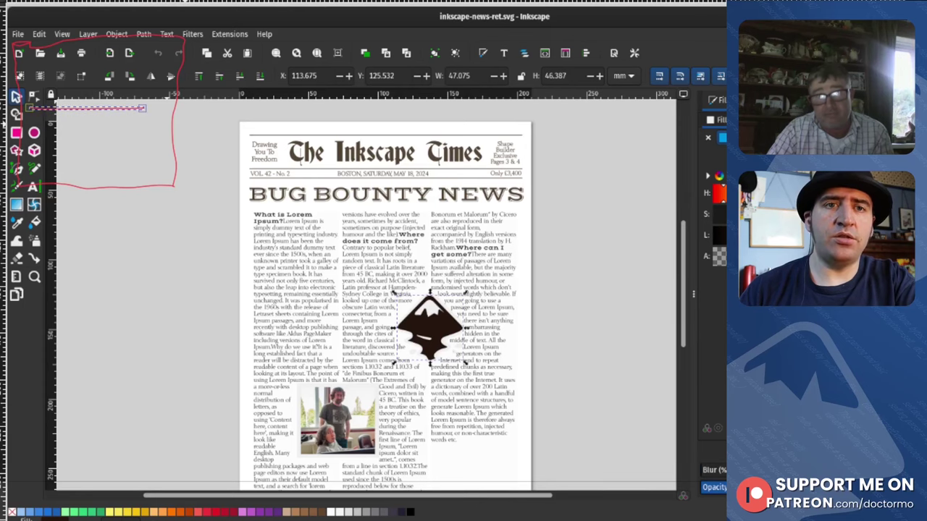
key("ctrl+shift+s")
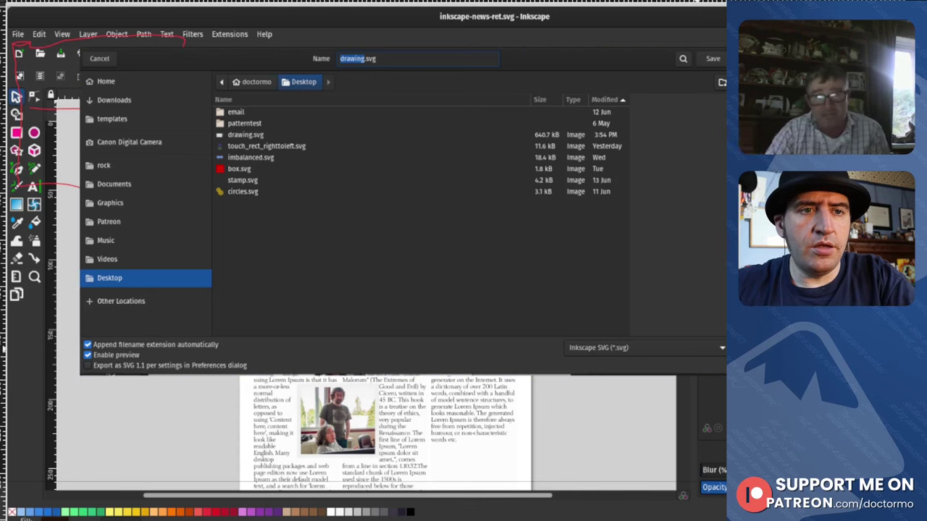
- Circle and underline the Inkscape SVG file type and write PDF below it
left_click_drag(710, 352, 571, 347)
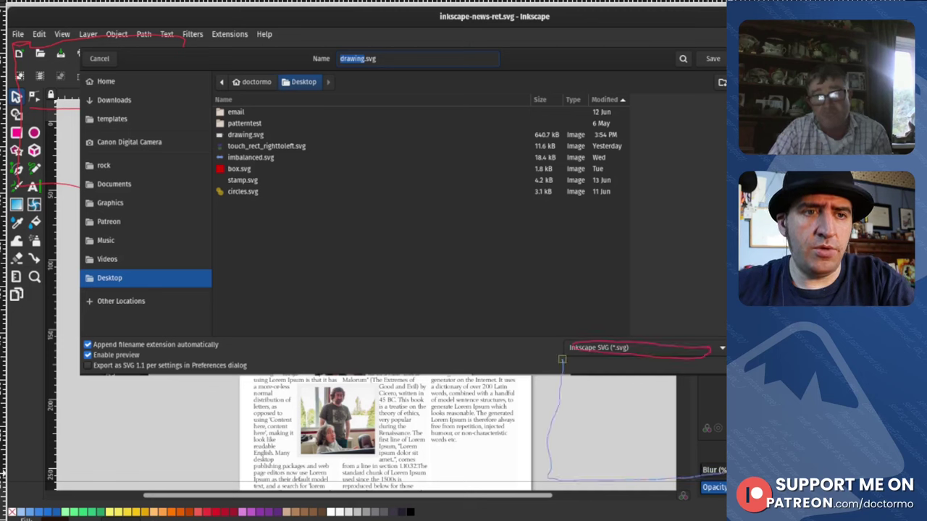
left_click_drag(725, 363, 572, 366)
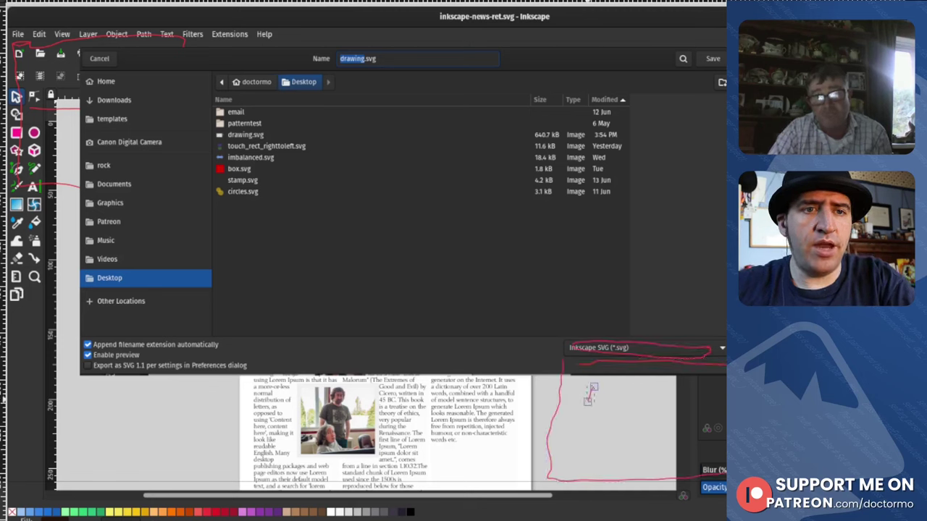
mouse_move(590, 400)
left_mouse_down()
mouse_move(614, 384)
mouse_move(625, 396)
mouse_move(638, 379)
mouse_move(625, 398)
left_mouse_up()
left_click_drag(627, 390, 635, 388)
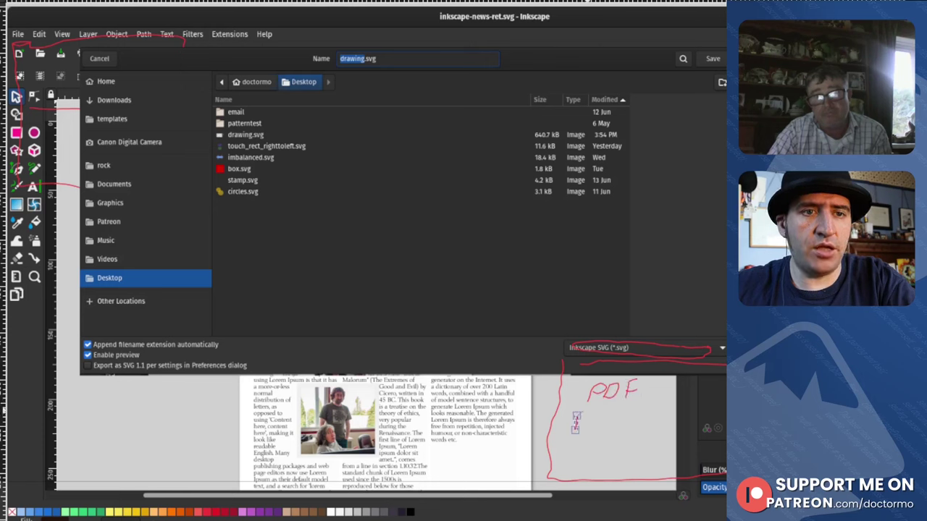
- Write PDF CMYK underneath, mark the save action, and outline the drawing.svg name
mouse_move(577, 429)
left_mouse_down()
mouse_move(599, 414)
mouse_move(607, 427)
mouse_move(616, 417)
mouse_move(636, 427)
mouse_move(670, 409)
left_mouse_up()
mouse_move(674, 409)
left_mouse_down()
mouse_move(684, 427)
mouse_move(723, 417)
left_mouse_up()
left_click_drag(696, 52, 687, 76)
left_click_drag(334, 51, 381, 68)
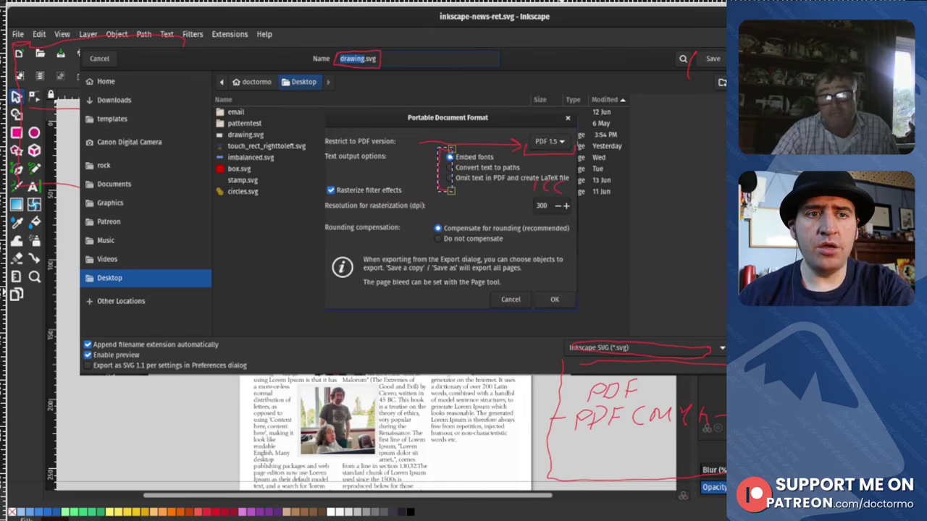
- Loop the OK on the PDF options image in red, then undo the red PDF notes
left_click_drag(559, 290, 563, 292)
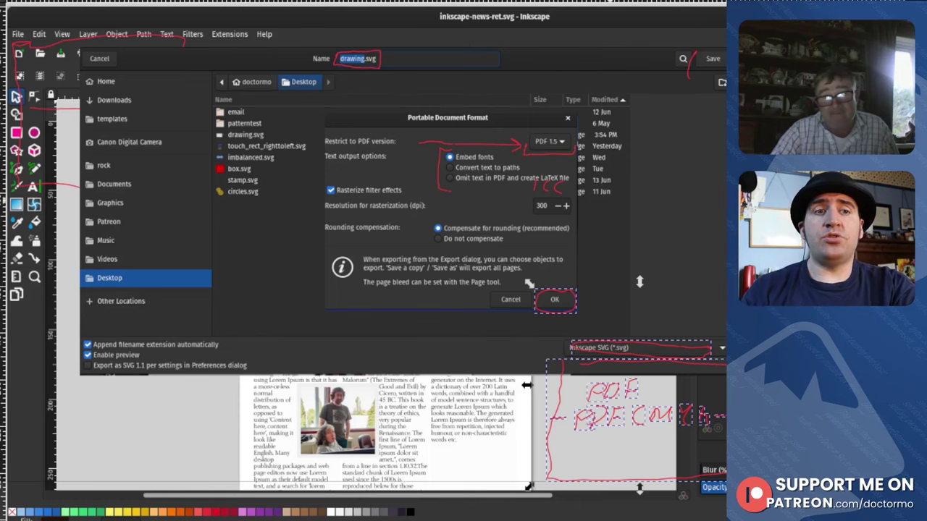
key("ctrl+z")
key("ctrl+z")
- Delete the PDF options dialog image and its red arrow and bracket marks
key("Delete")
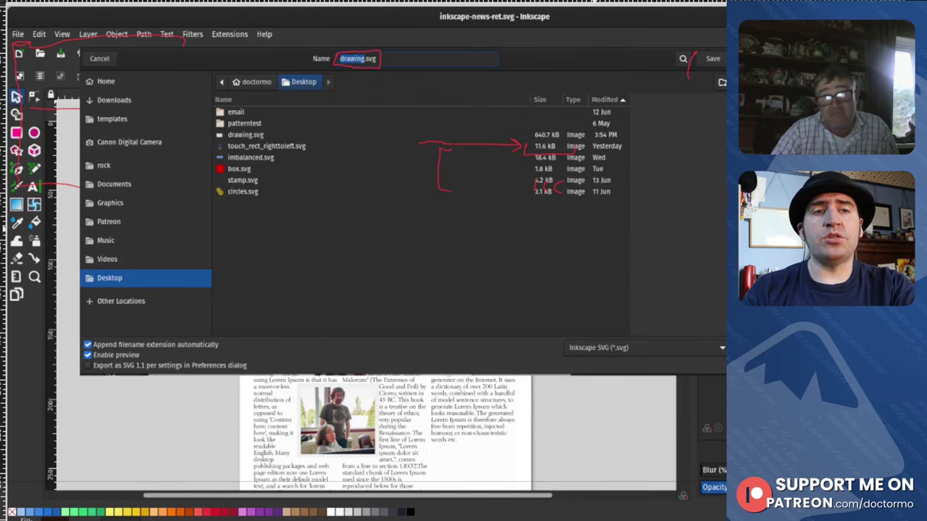
key("Tab")
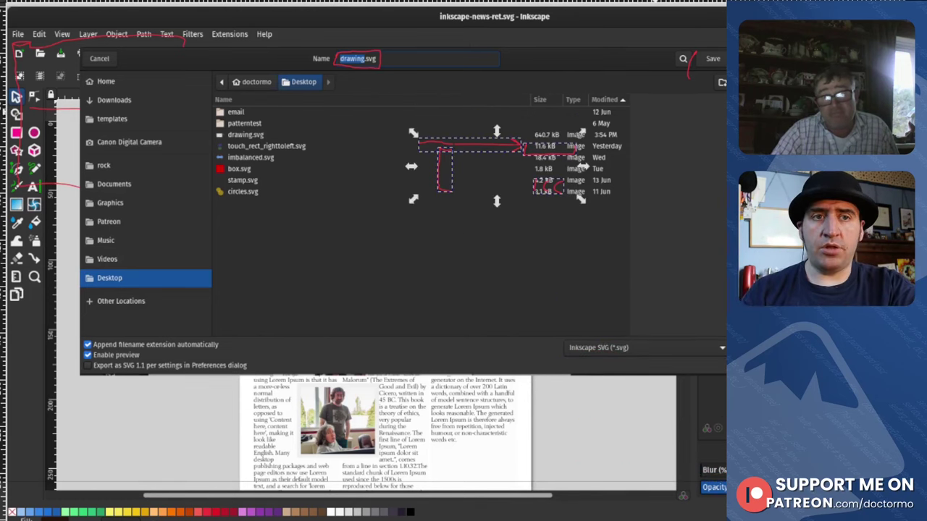
key("Delete")
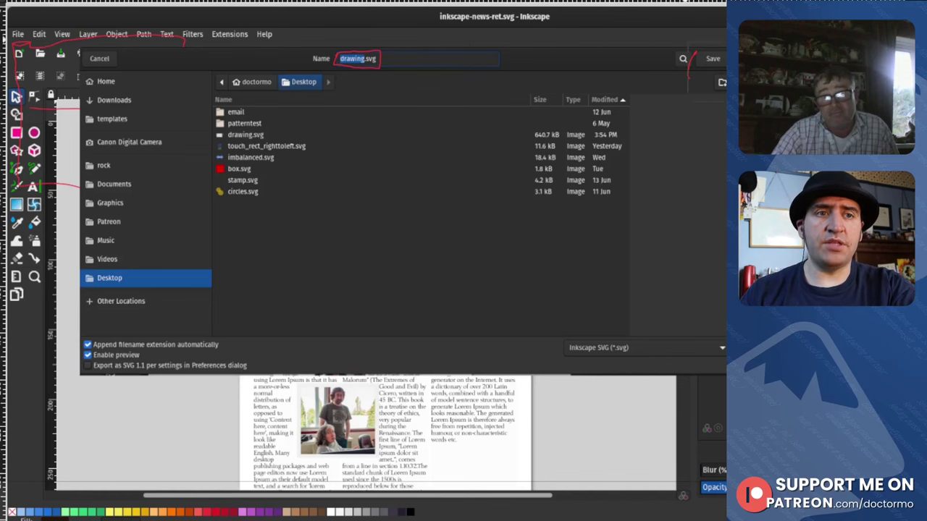
- Delete the small red curve mark and the red ellipse around drawing.svg
left_click(682, 61)
key("Delete")
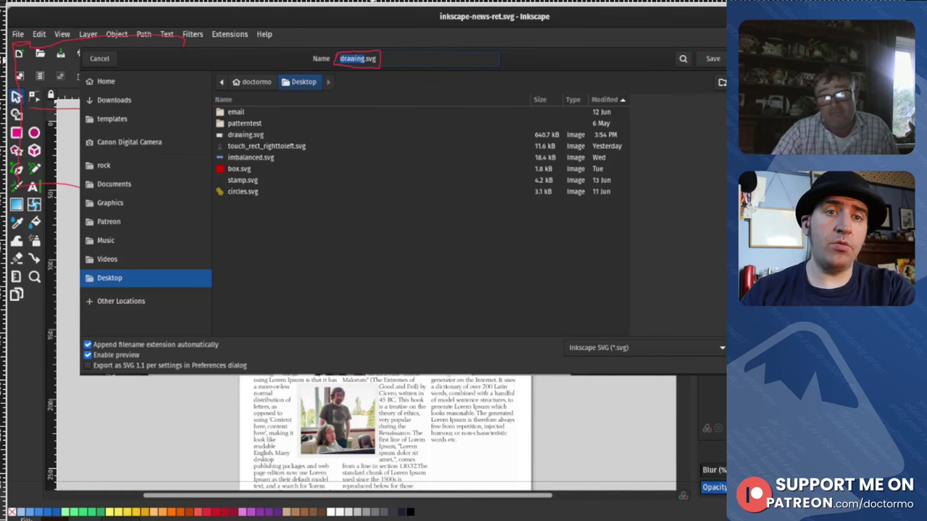
key("Tab")
key("Delete")
- Clear the selection, leaving the newspaper page and one red loop by the tools
key("Escape")
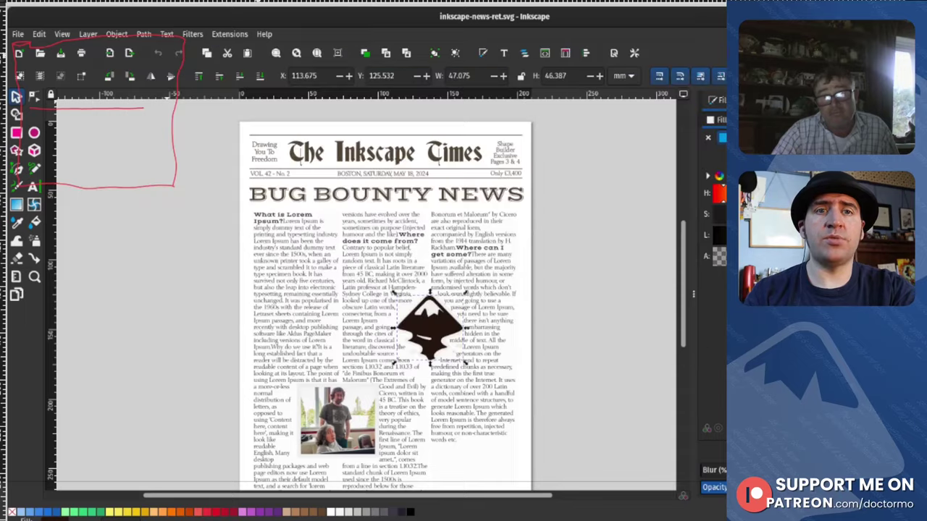